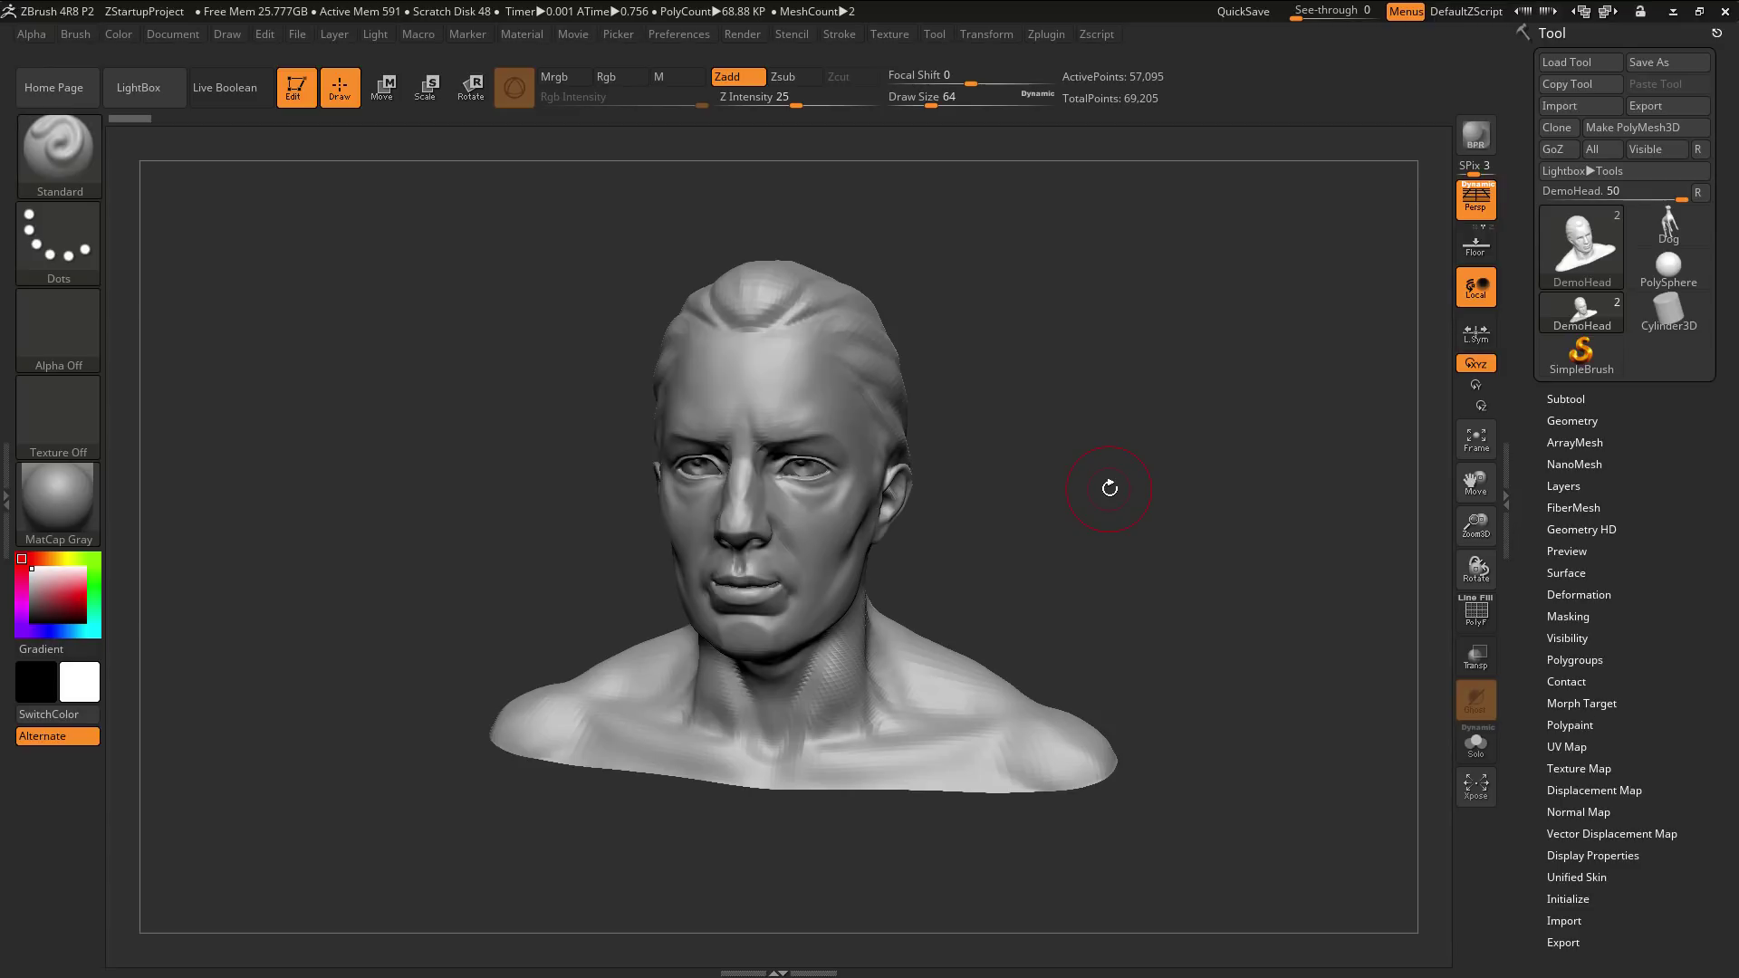
Cycle the head through the move, scale and rotate gizmos, then return to the Standard brush.
{"action": "key", "text": "w"}
{"action": "key", "text": "e"}
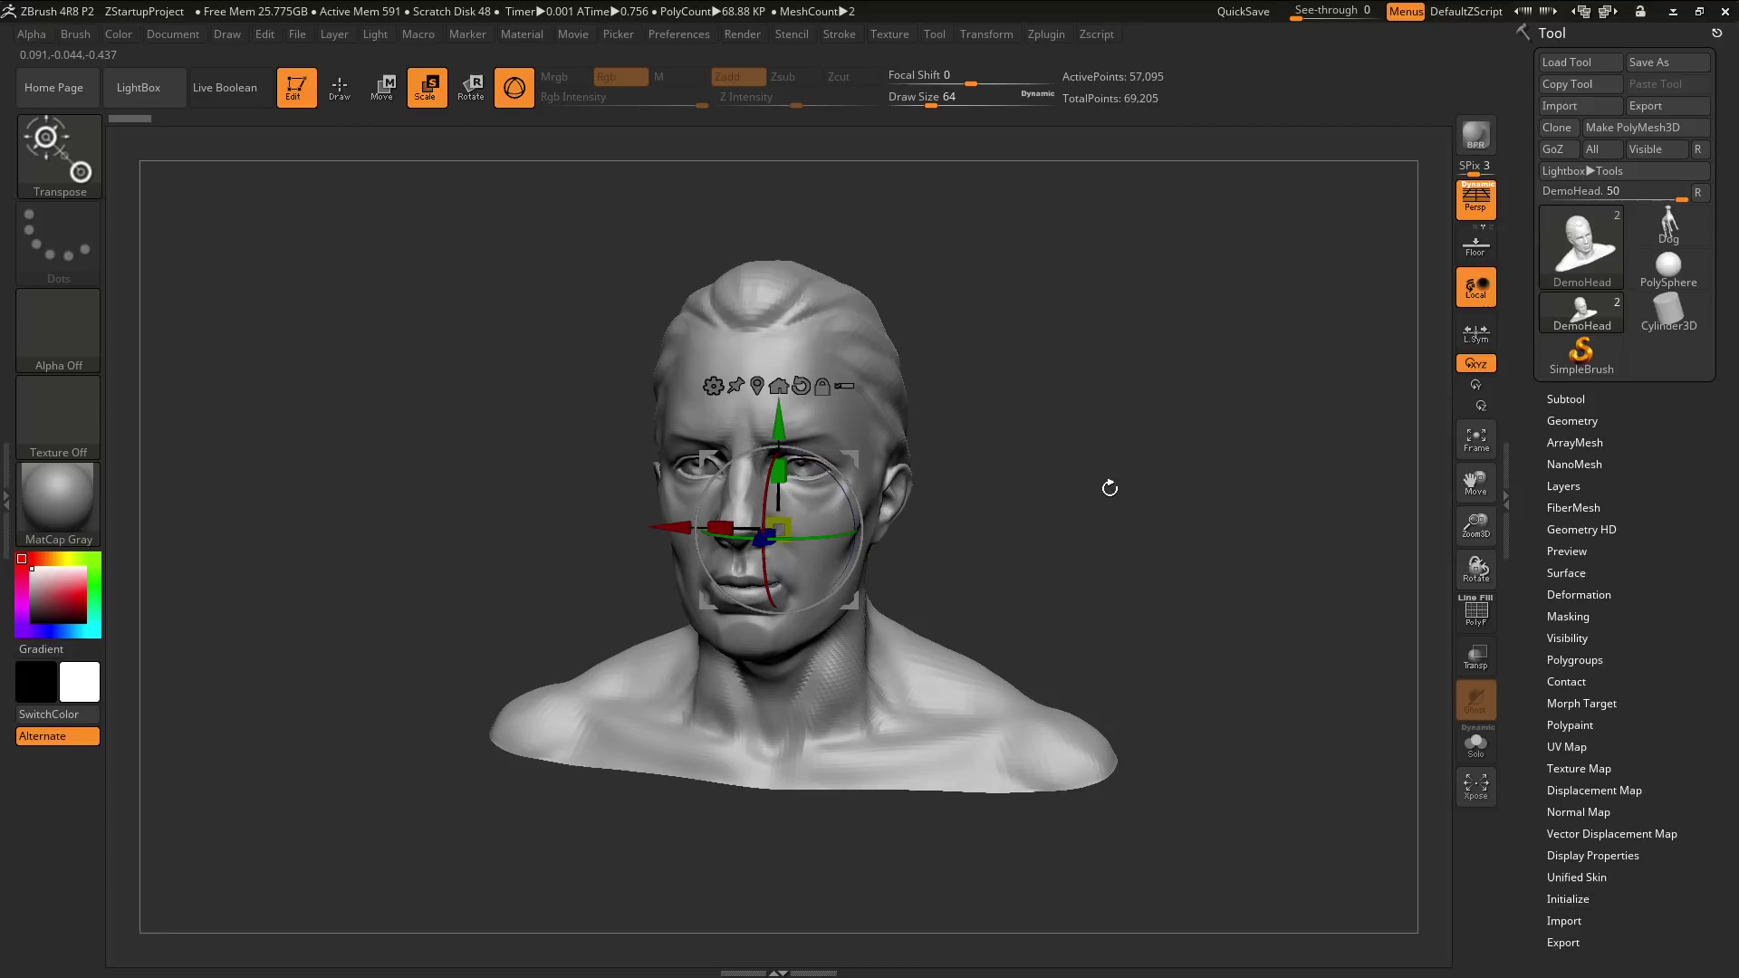
{"action": "key", "text": "r"}
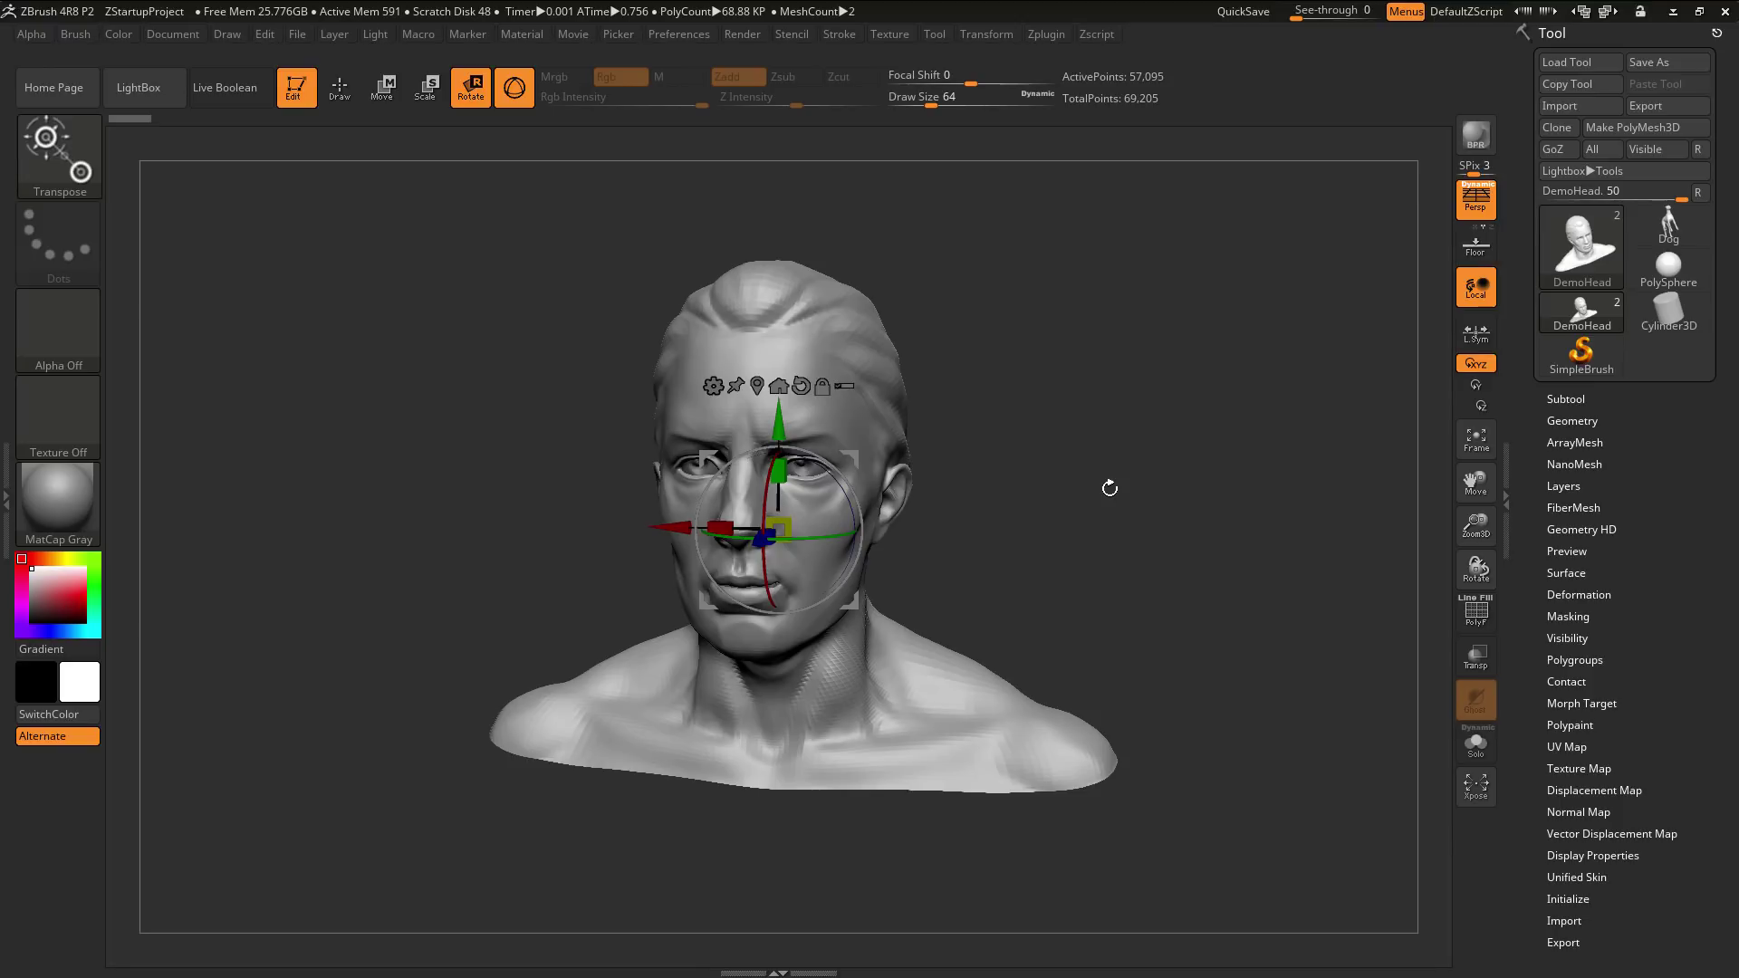
{"action": "key", "text": "q"}
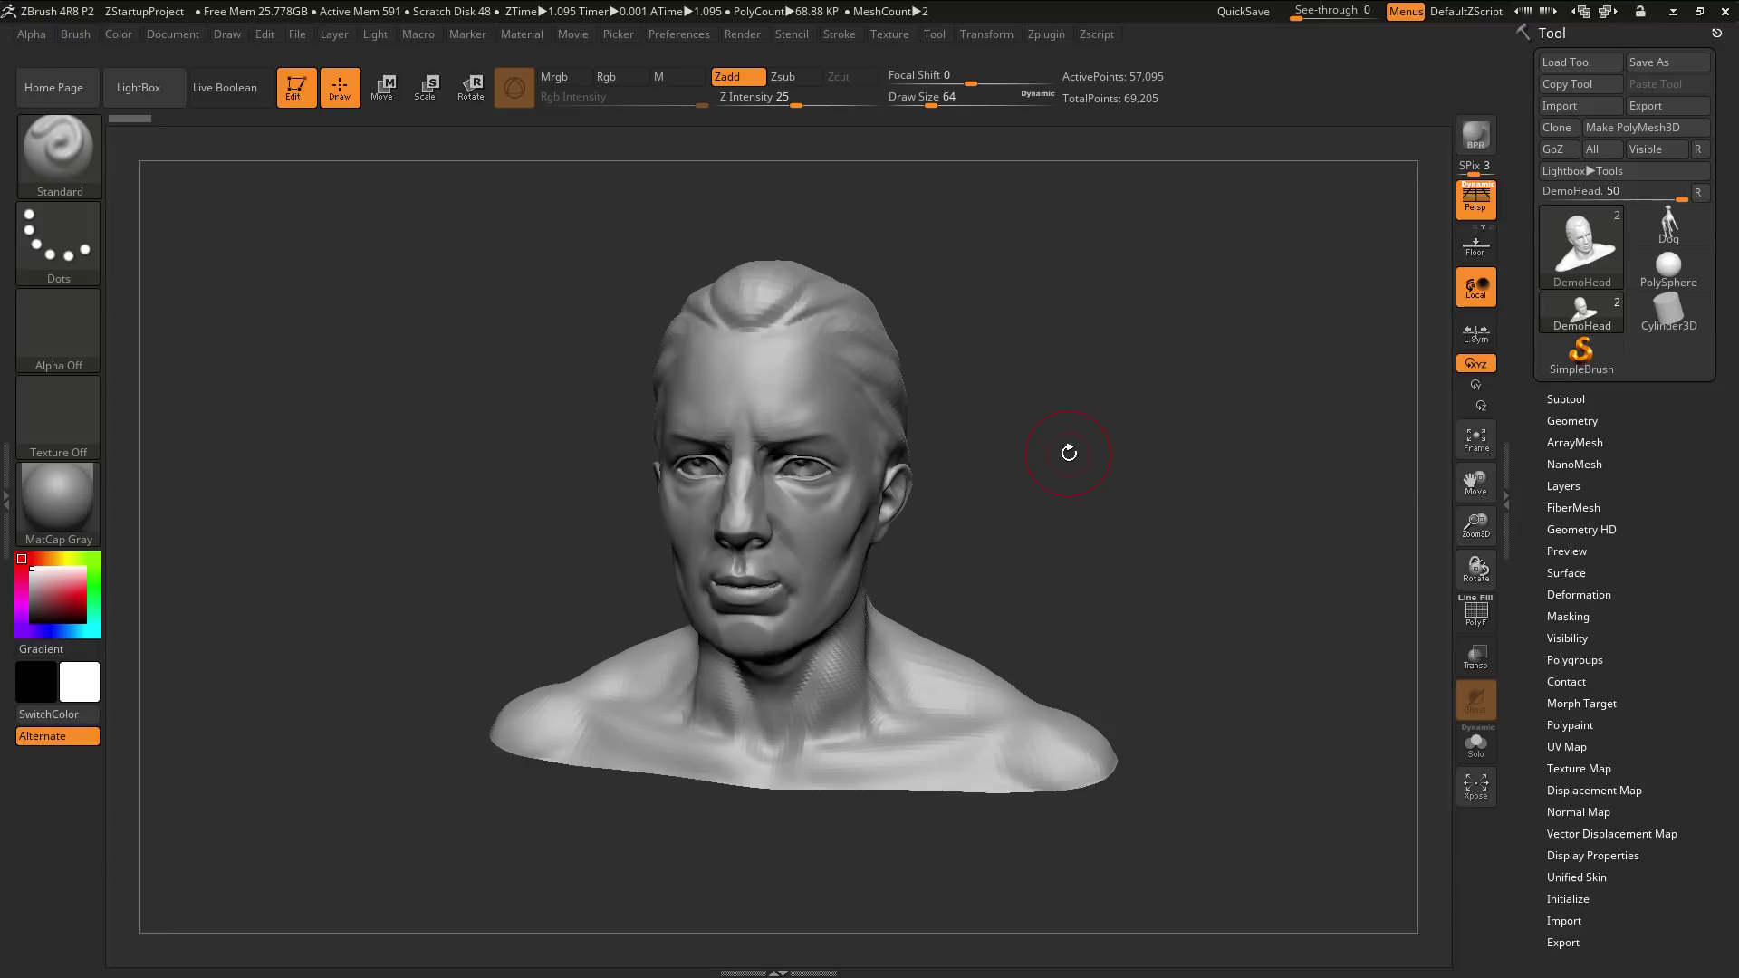
Swap repeatedly between the move, scale and rotate gizmos with W, E and R, ending on move.
{"action": "key", "text": "w"}
{"action": "key", "text": "e"}
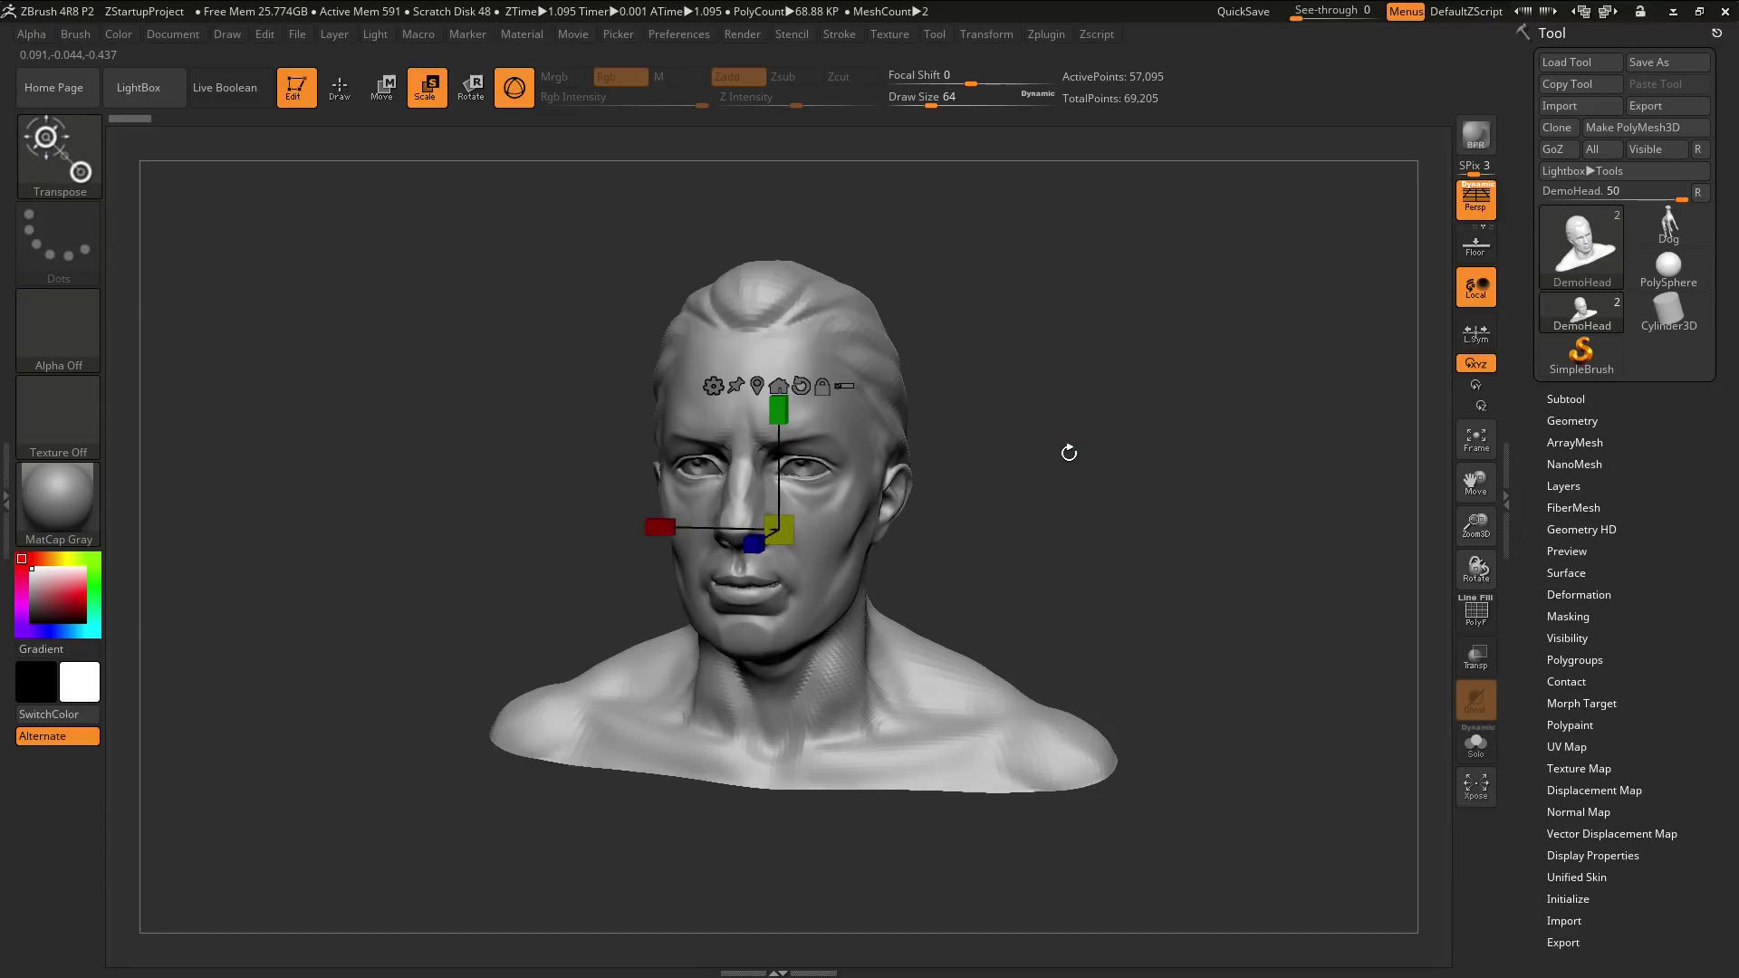
{"action": "key", "text": "r"}
{"action": "key", "text": "w"}
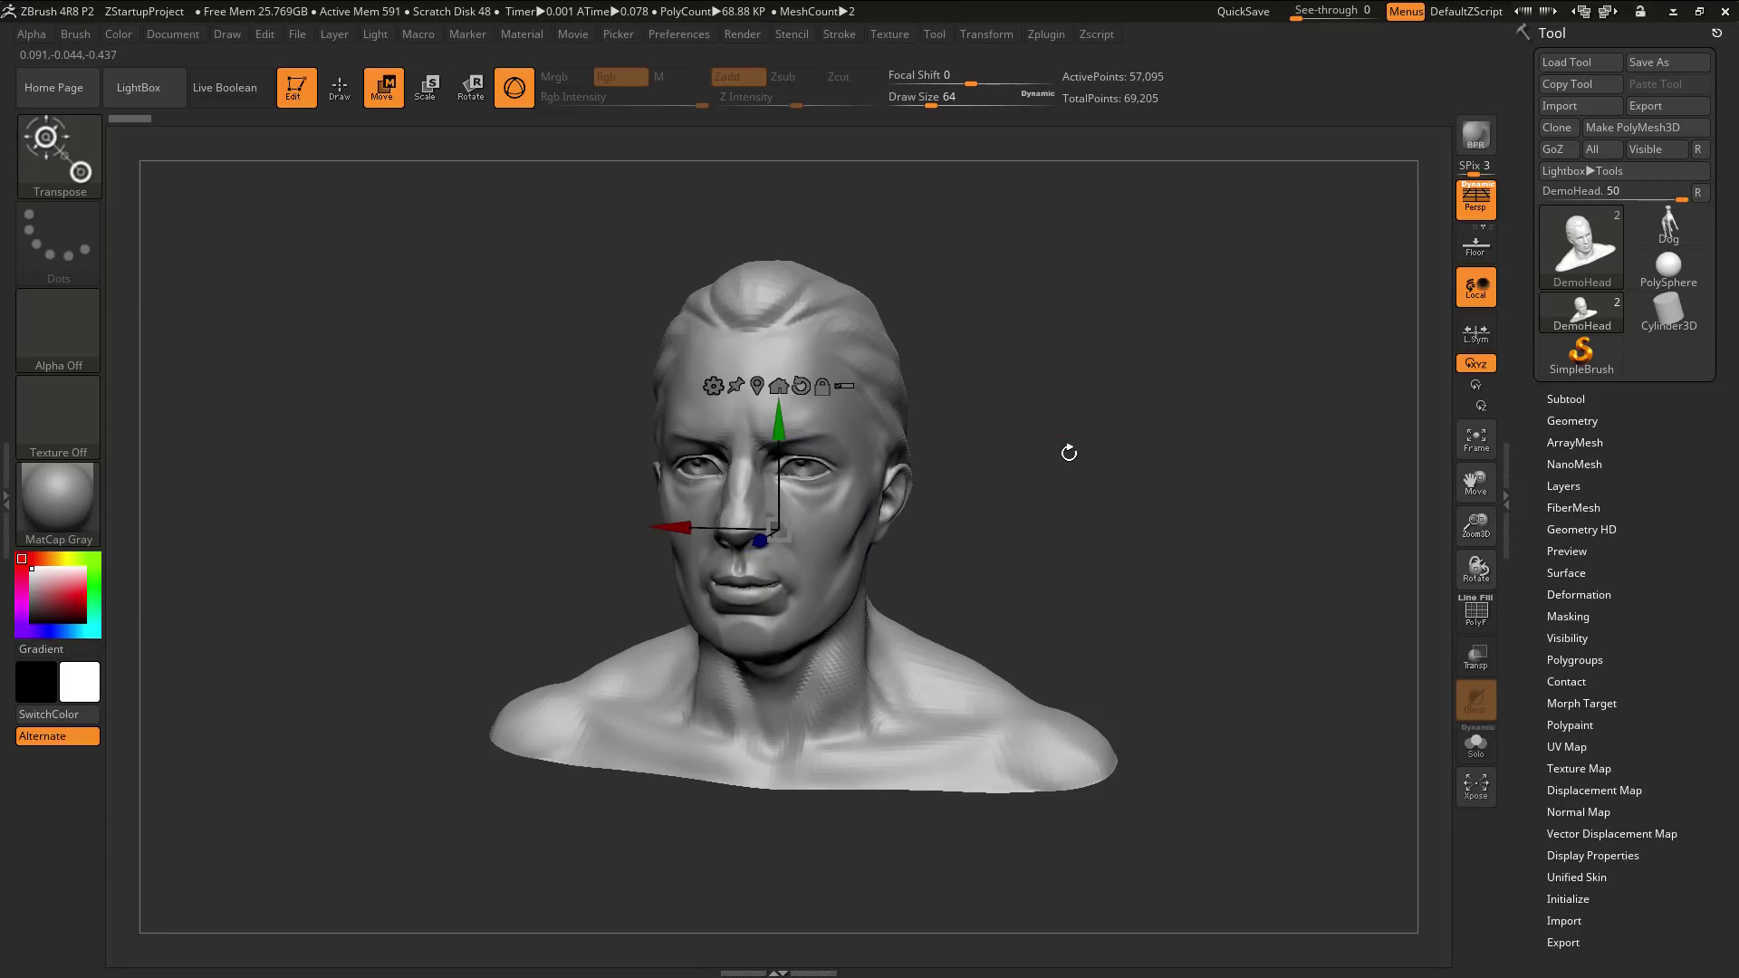
{"action": "key", "text": "e"}
{"action": "key", "text": "r"}
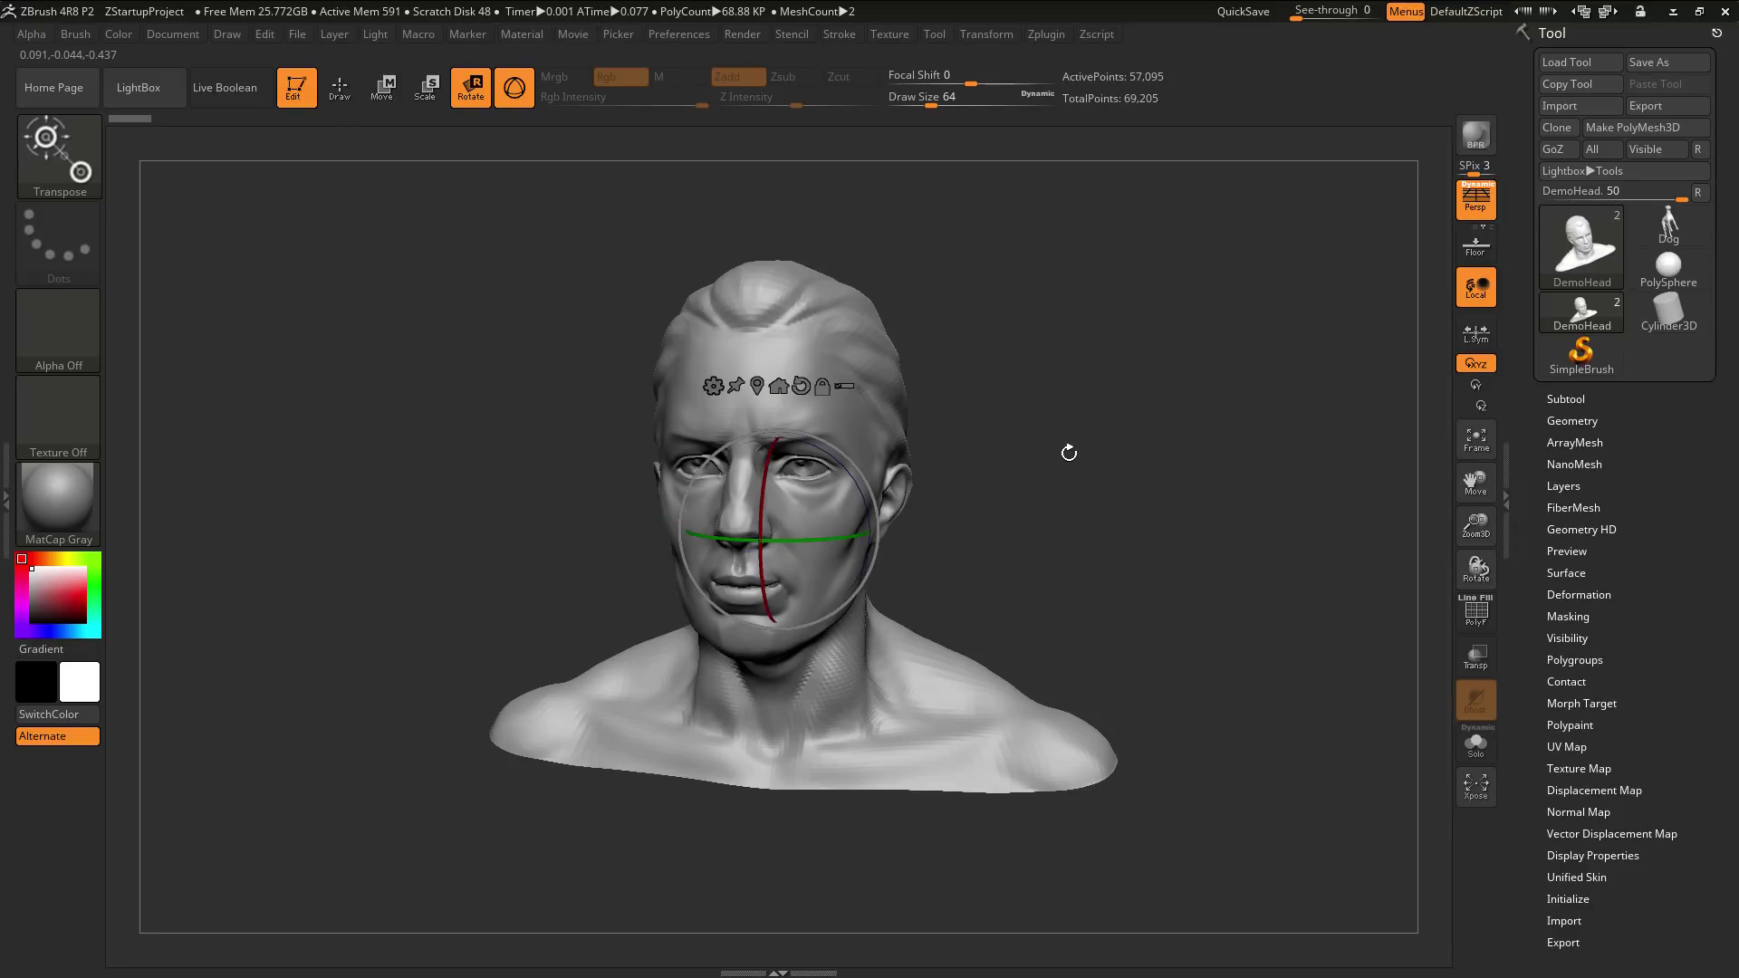
{"action": "key", "text": "w"}
Turn the head to an angle and slide it sideways along X while swapping gizmos.
{"action": "left_click_drag", "start_coordinate": [1069, 453], "coordinate": [1069, 496]}
{"action": "key", "text": "e"}
{"action": "key", "text": "r"}
{"action": "key", "text": "w"}
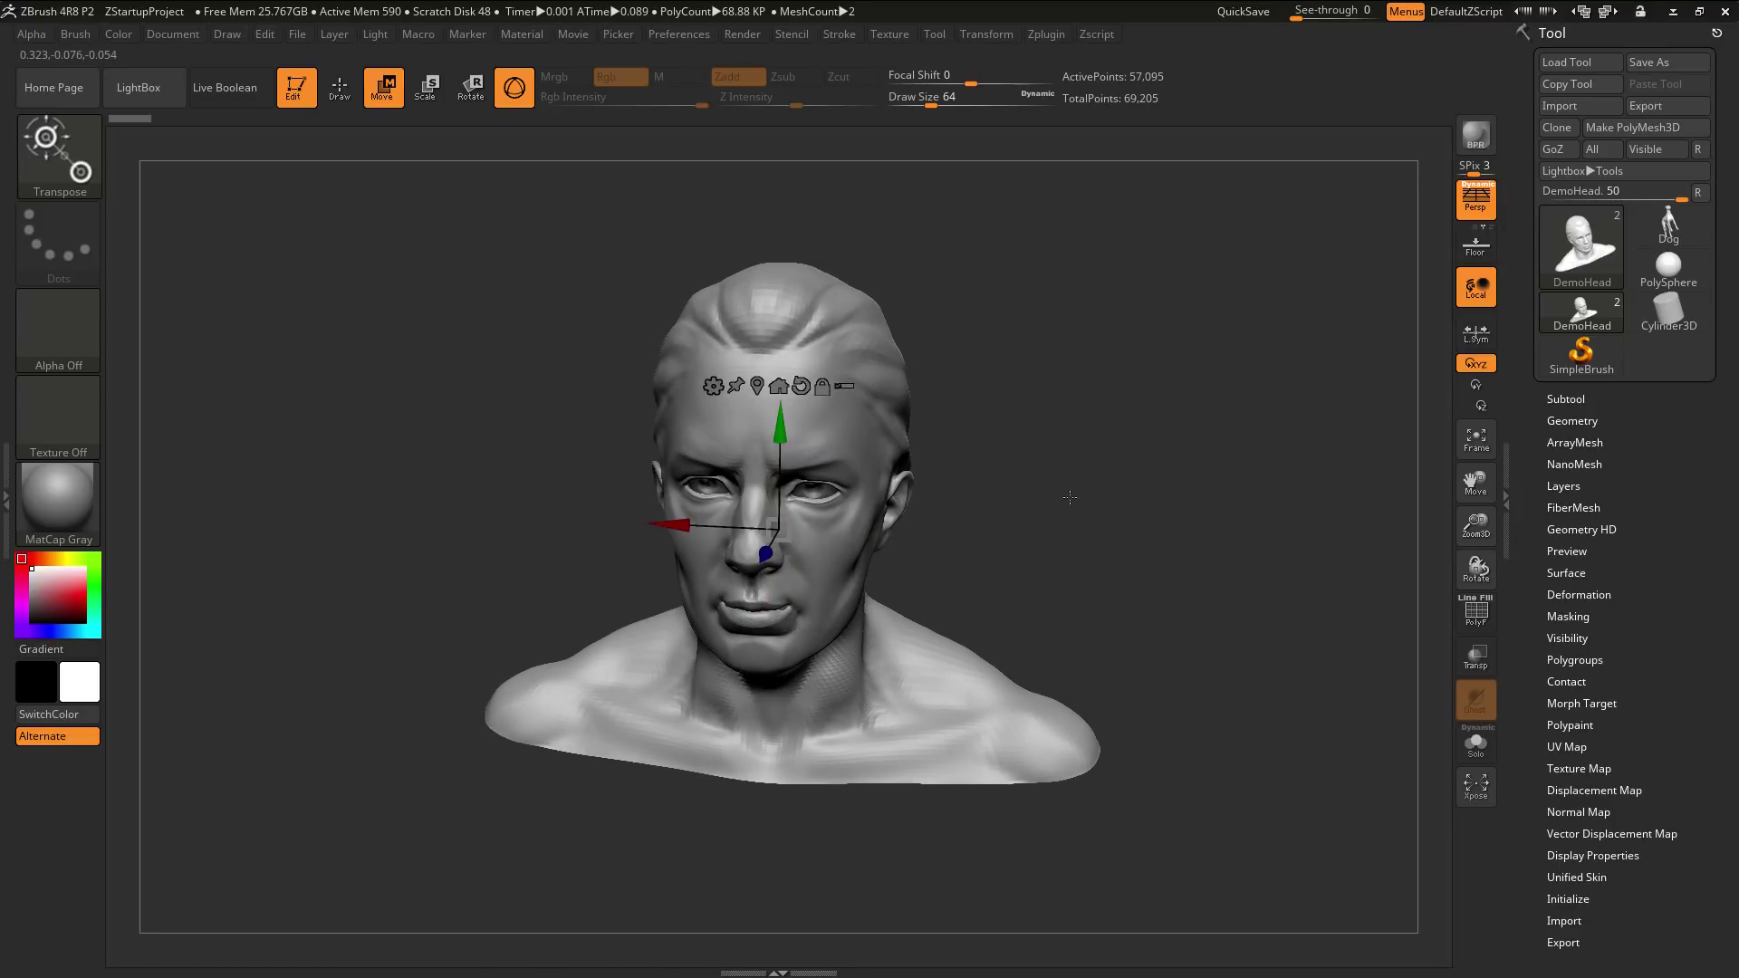
{"action": "mouse_move", "coordinate": [668, 525]}
{"action": "left_mouse_down"}
{"action": "mouse_move", "coordinate": [580, 518]}
{"action": "mouse_move", "coordinate": [659, 521]}
{"action": "mouse_move", "coordinate": [621, 518]}
{"action": "mouse_move", "coordinate": [644, 522]}
{"action": "mouse_move", "coordinate": [638, 557]}
{"action": "mouse_move", "coordinate": [681, 525]}
{"action": "left_mouse_up"}
Switch again through the scale, rotate and move gizmos, finishing on move.
{"action": "key", "text": "e"}
{"action": "key", "text": "r"}
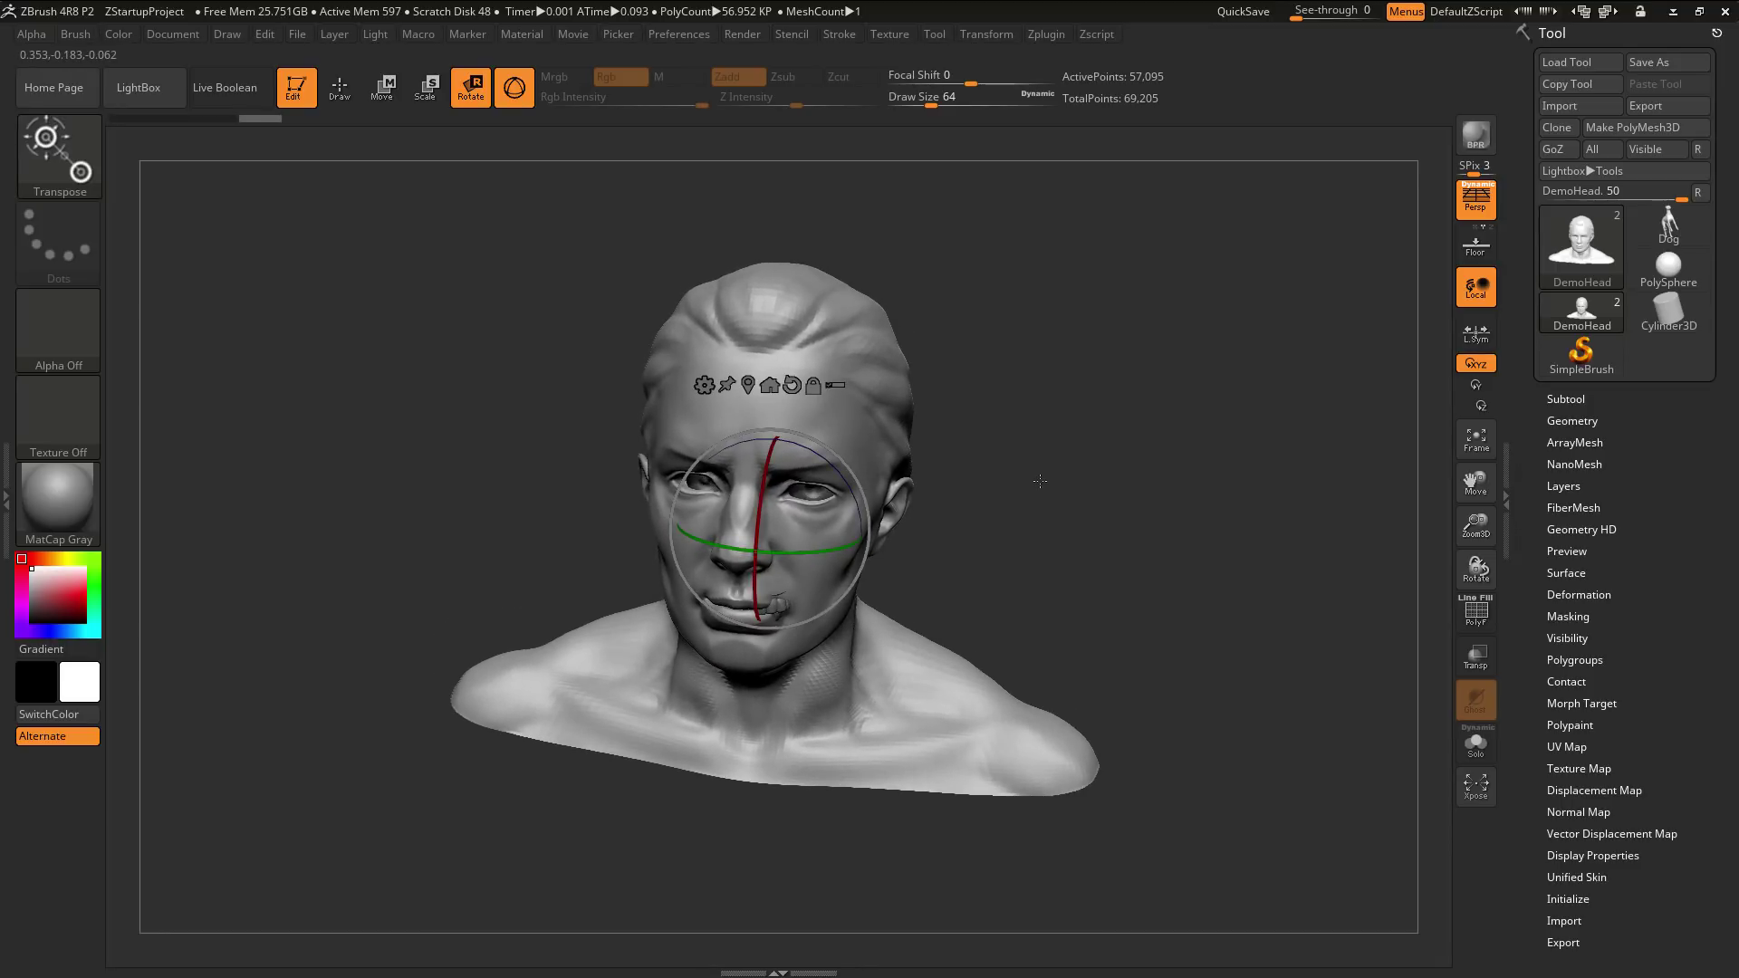
{"action": "key", "text": "w"}
{"action": "key", "text": "e"}
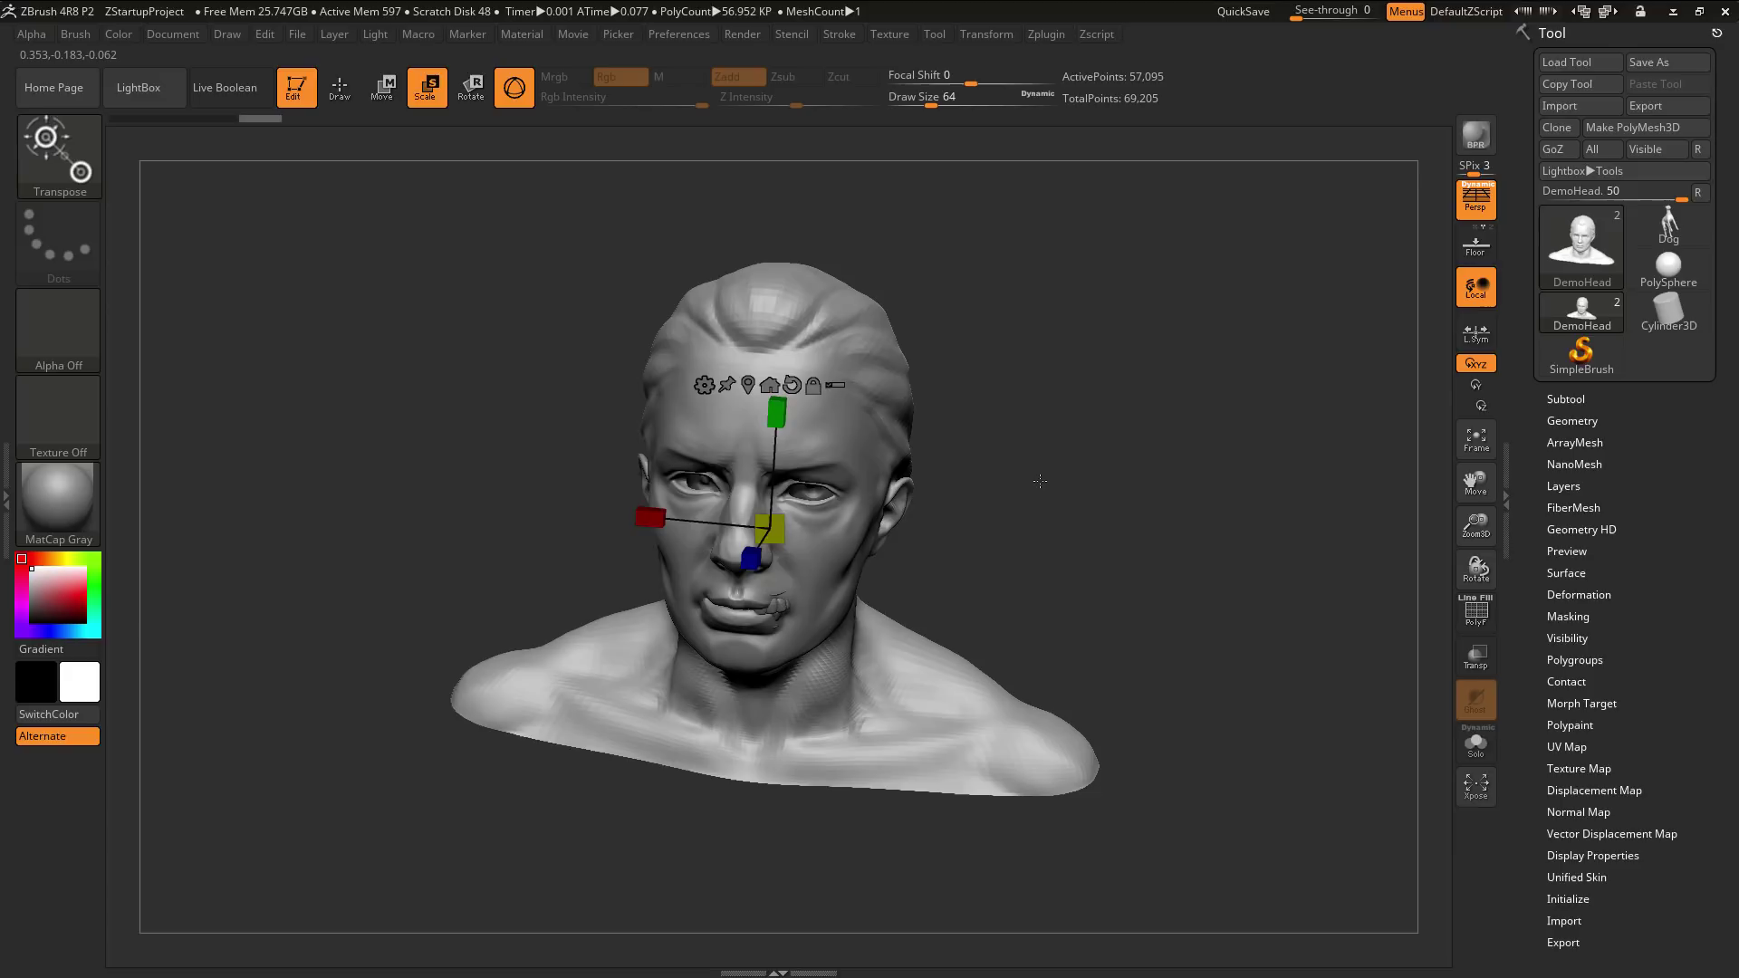
{"action": "key", "text": "r"}
{"action": "key", "text": "w"}
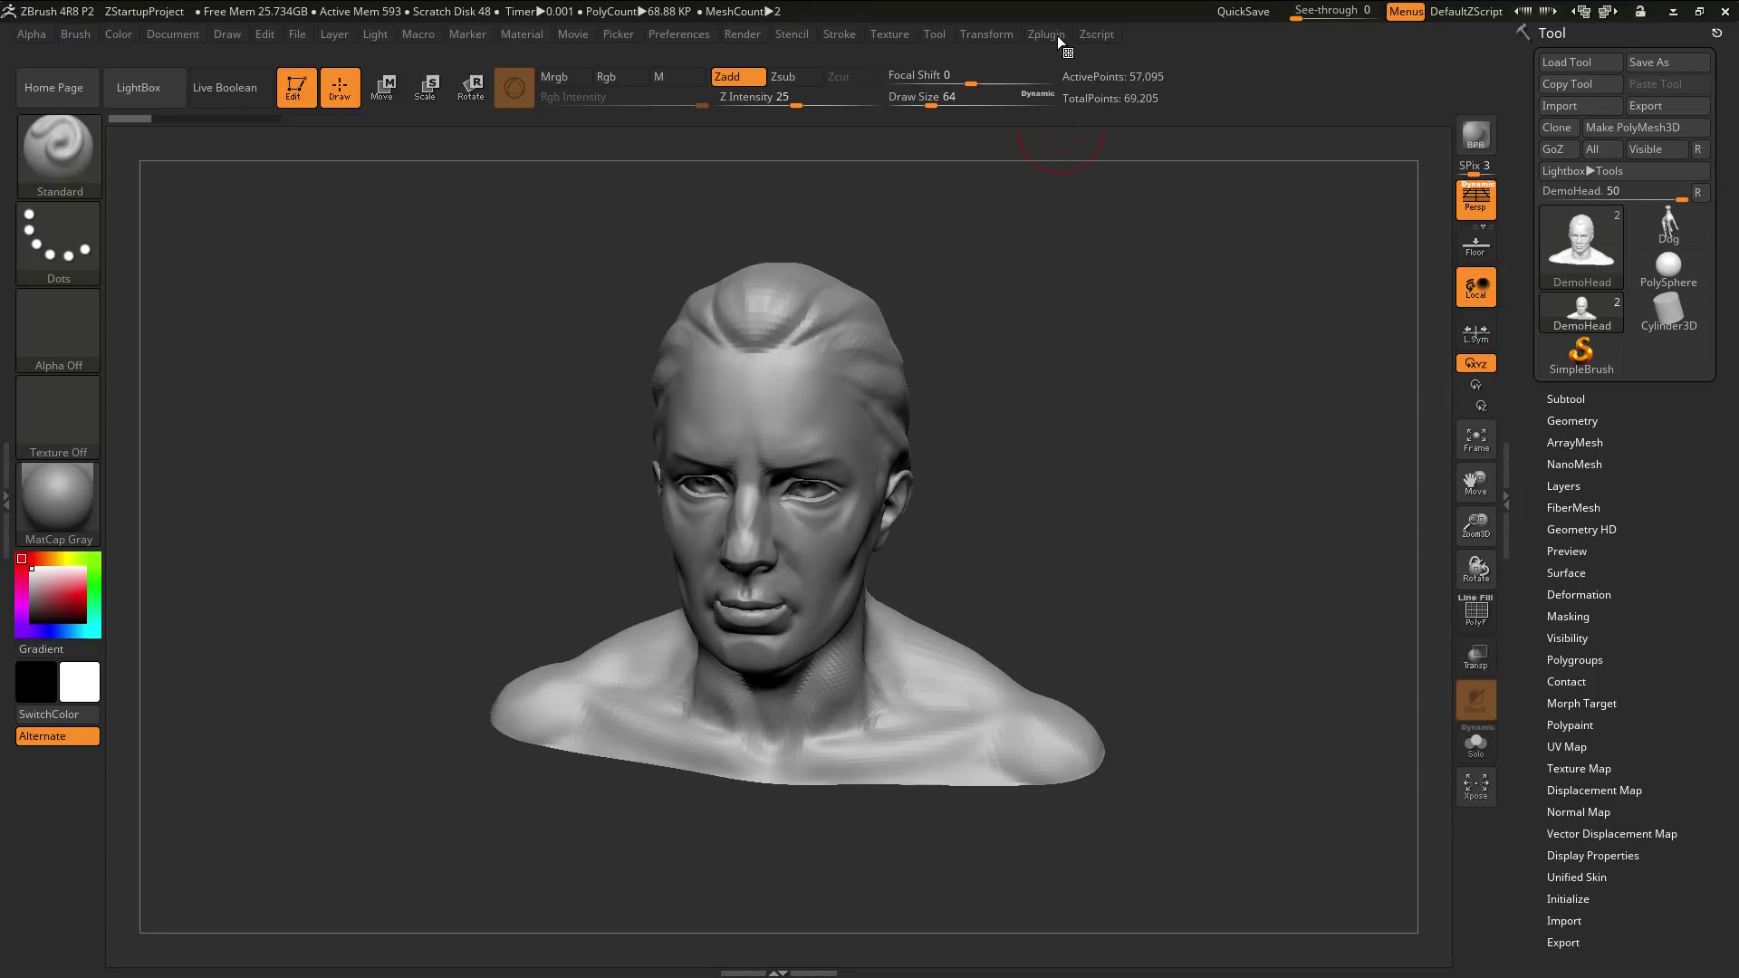
In Zplugin > Misc Utilities, assign a hotkey to the Gizmo Swapper's Move command.
{"action": "left_click", "coordinate": [1056, 35]}
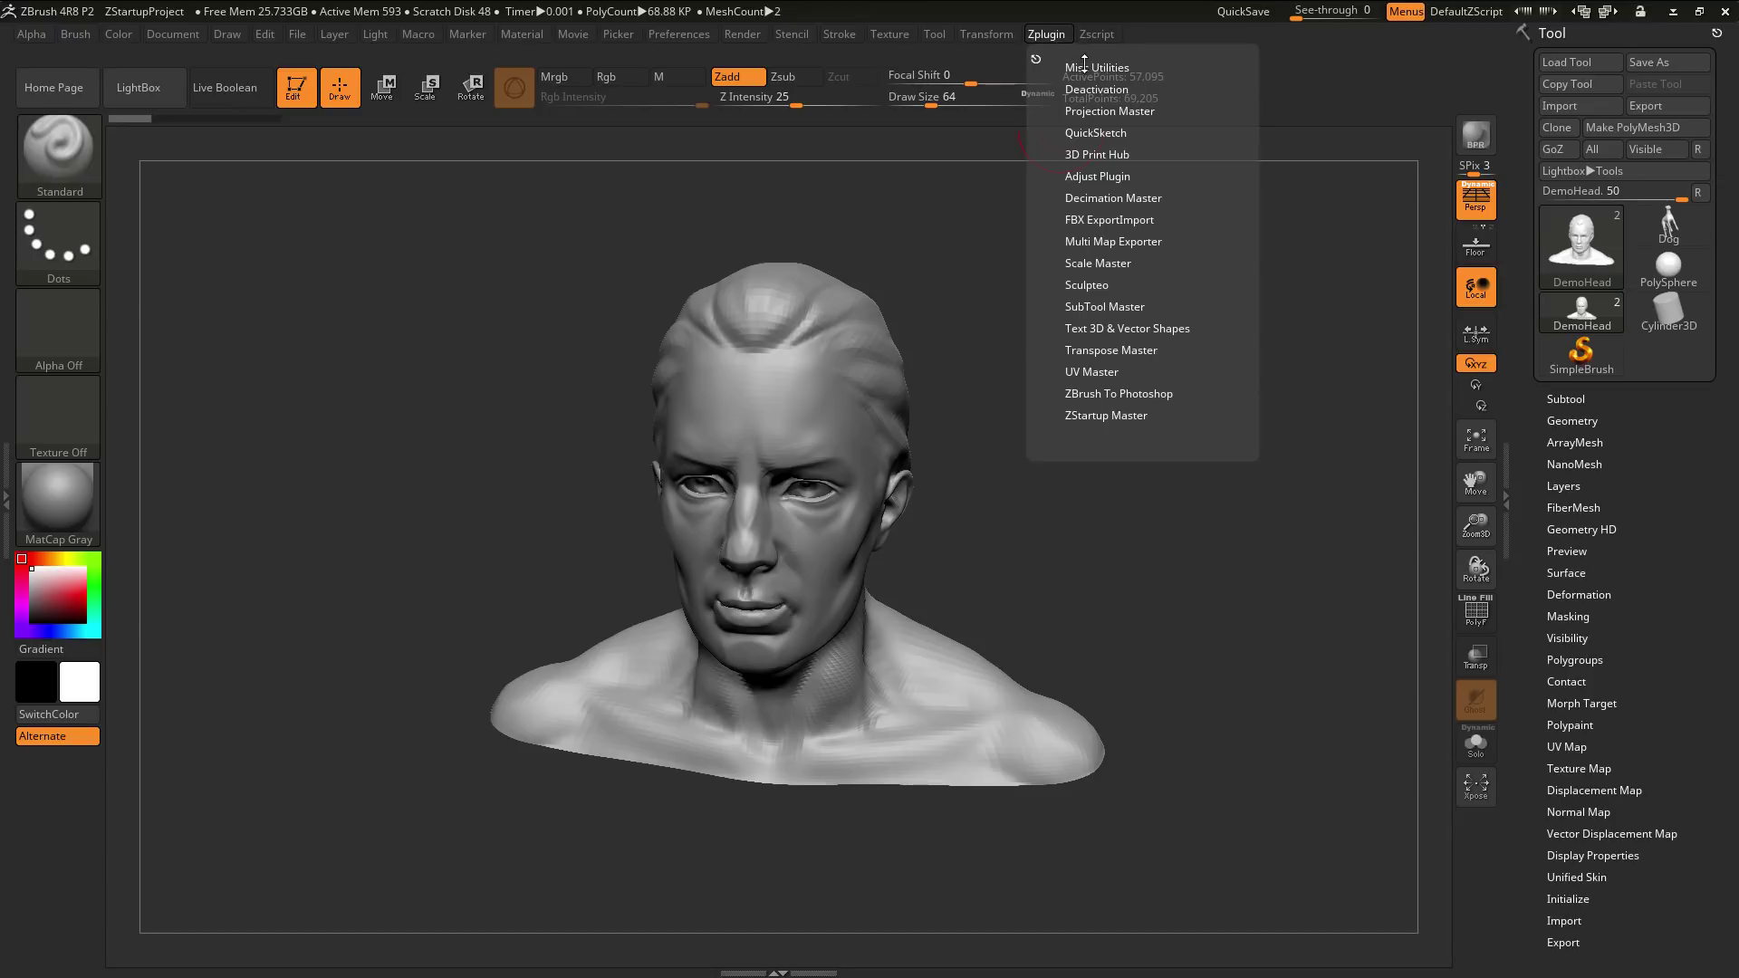
{"action": "left_click", "coordinate": [1084, 65]}
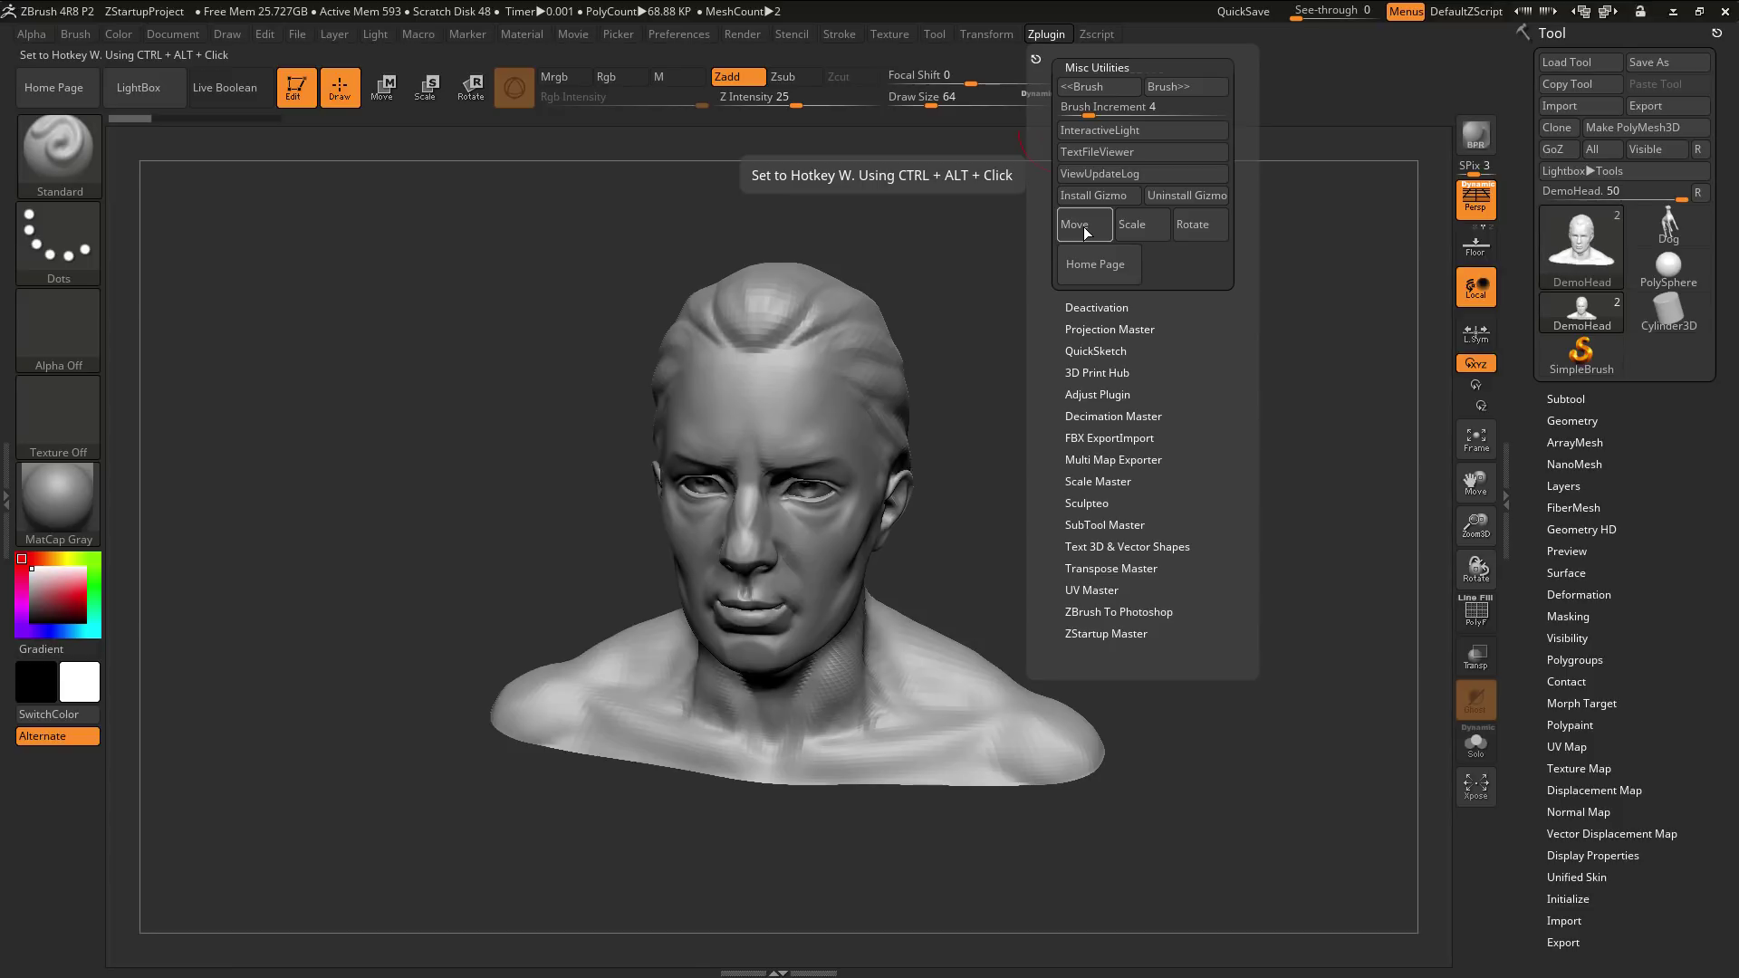
{"action": "key", "text": "ctrl"}
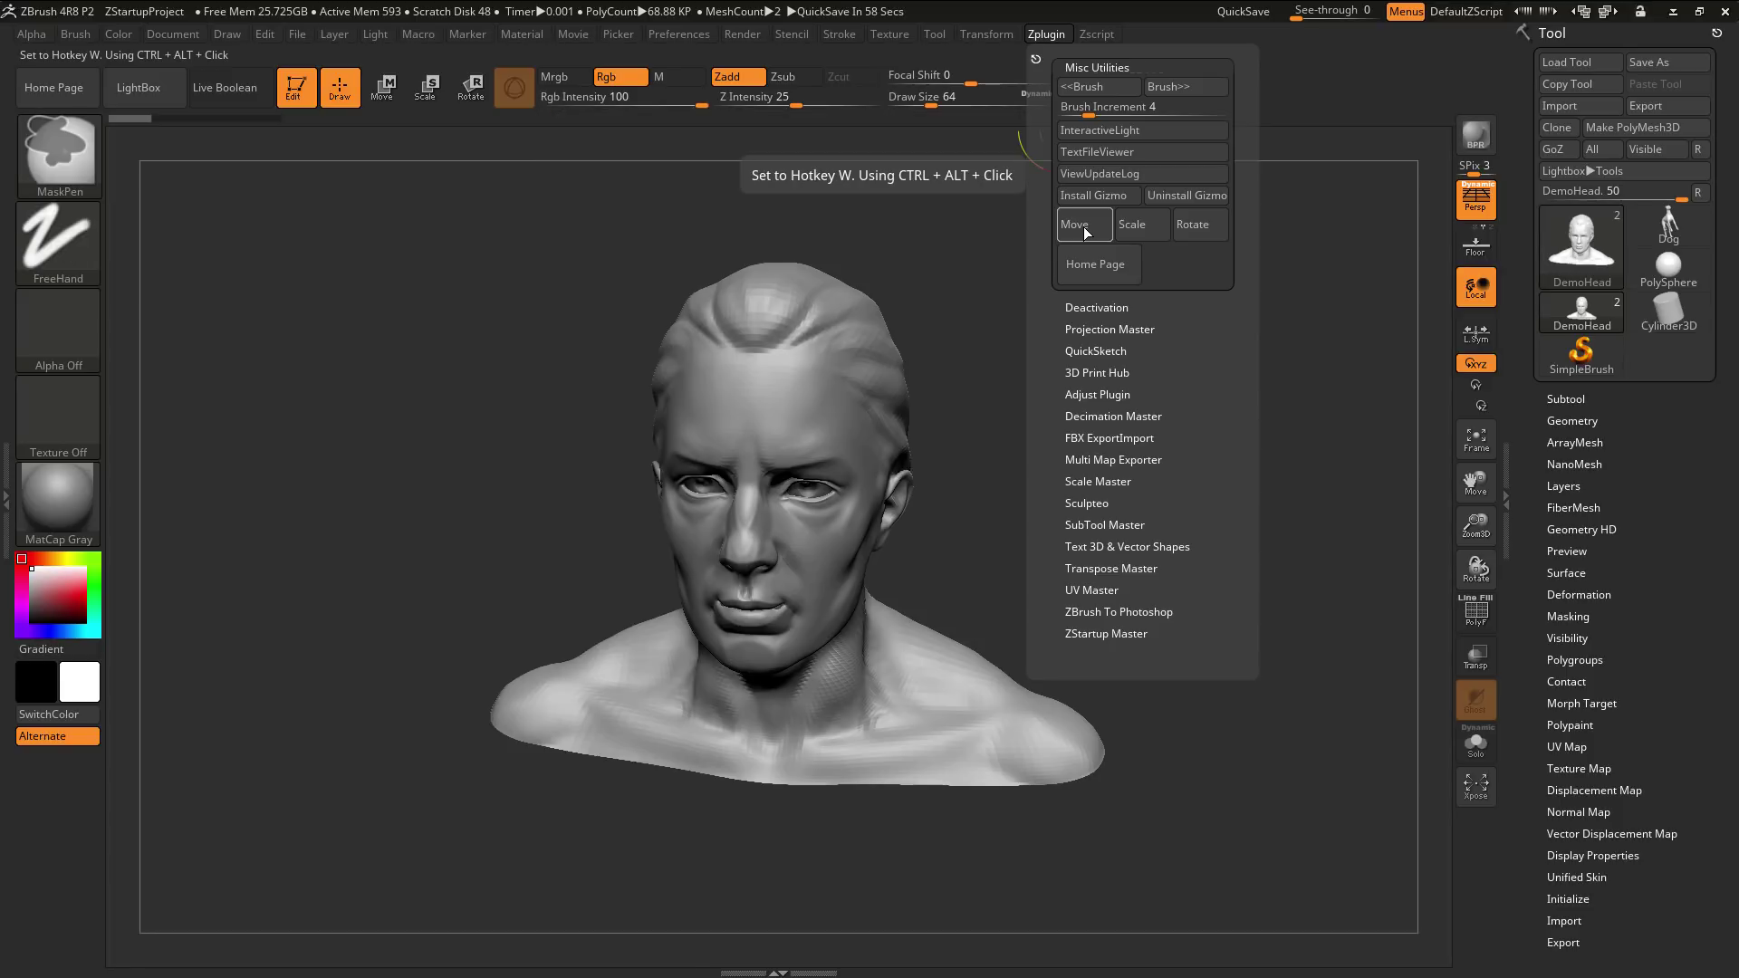
{"action": "left_click", "coordinate": [1083, 226], "text": "ctrl+alt"}
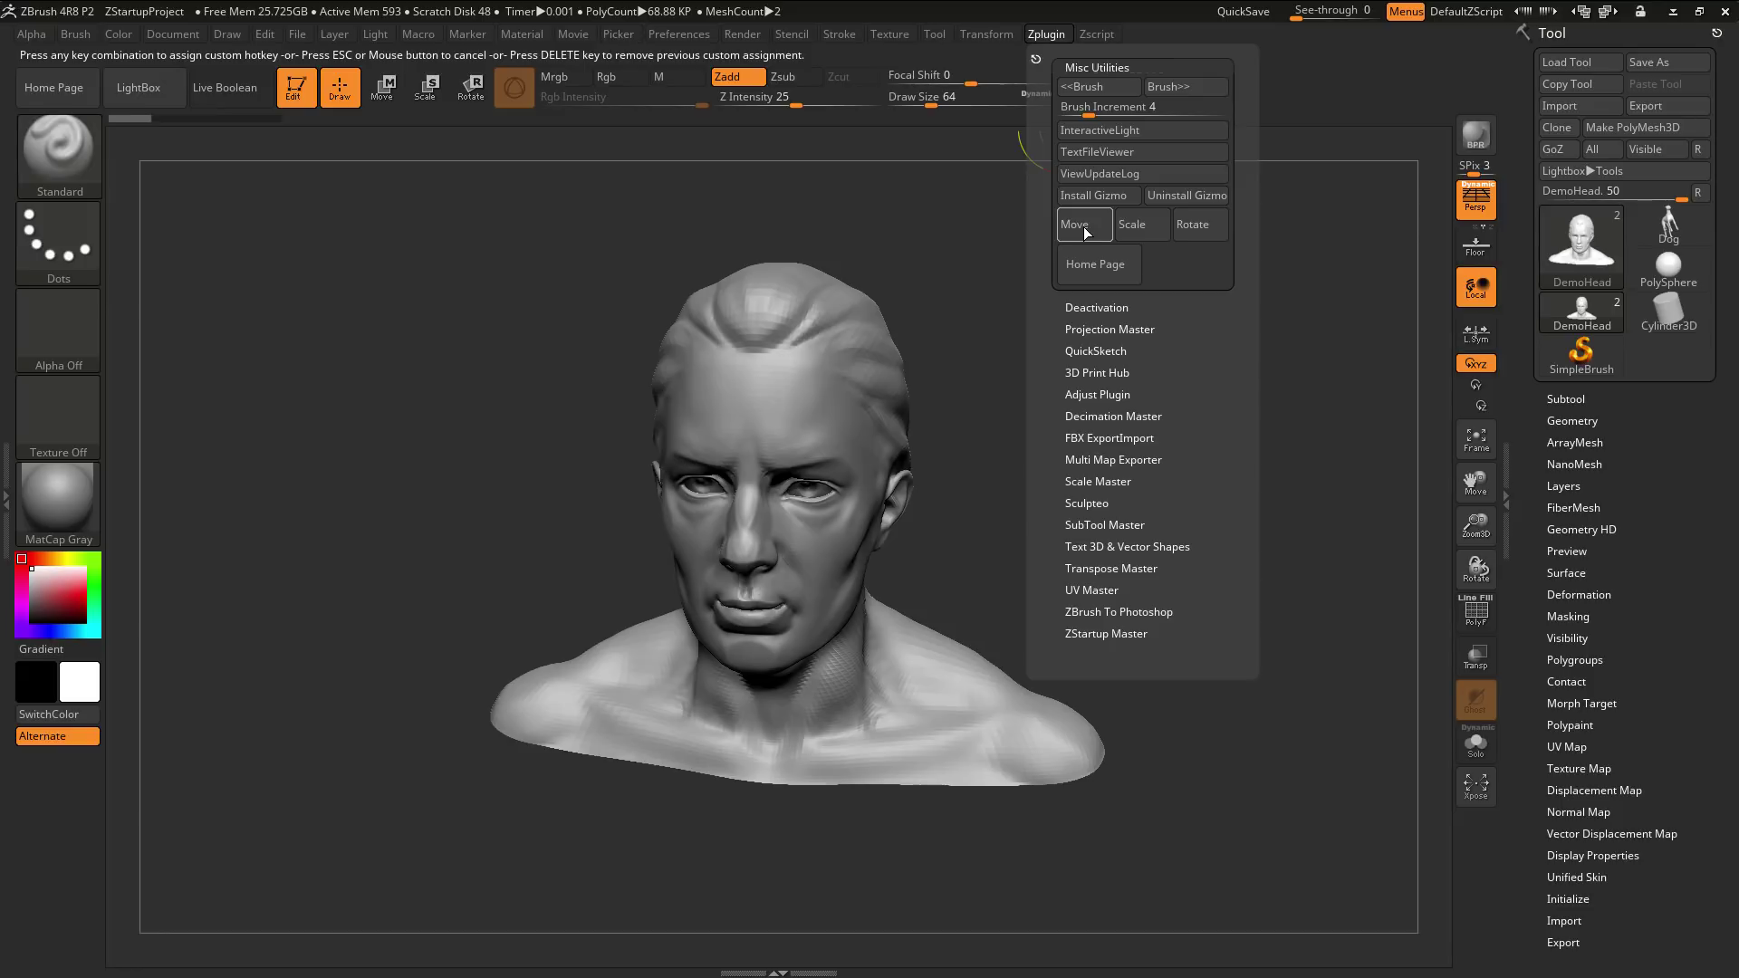
{"action": "key", "text": "e"}
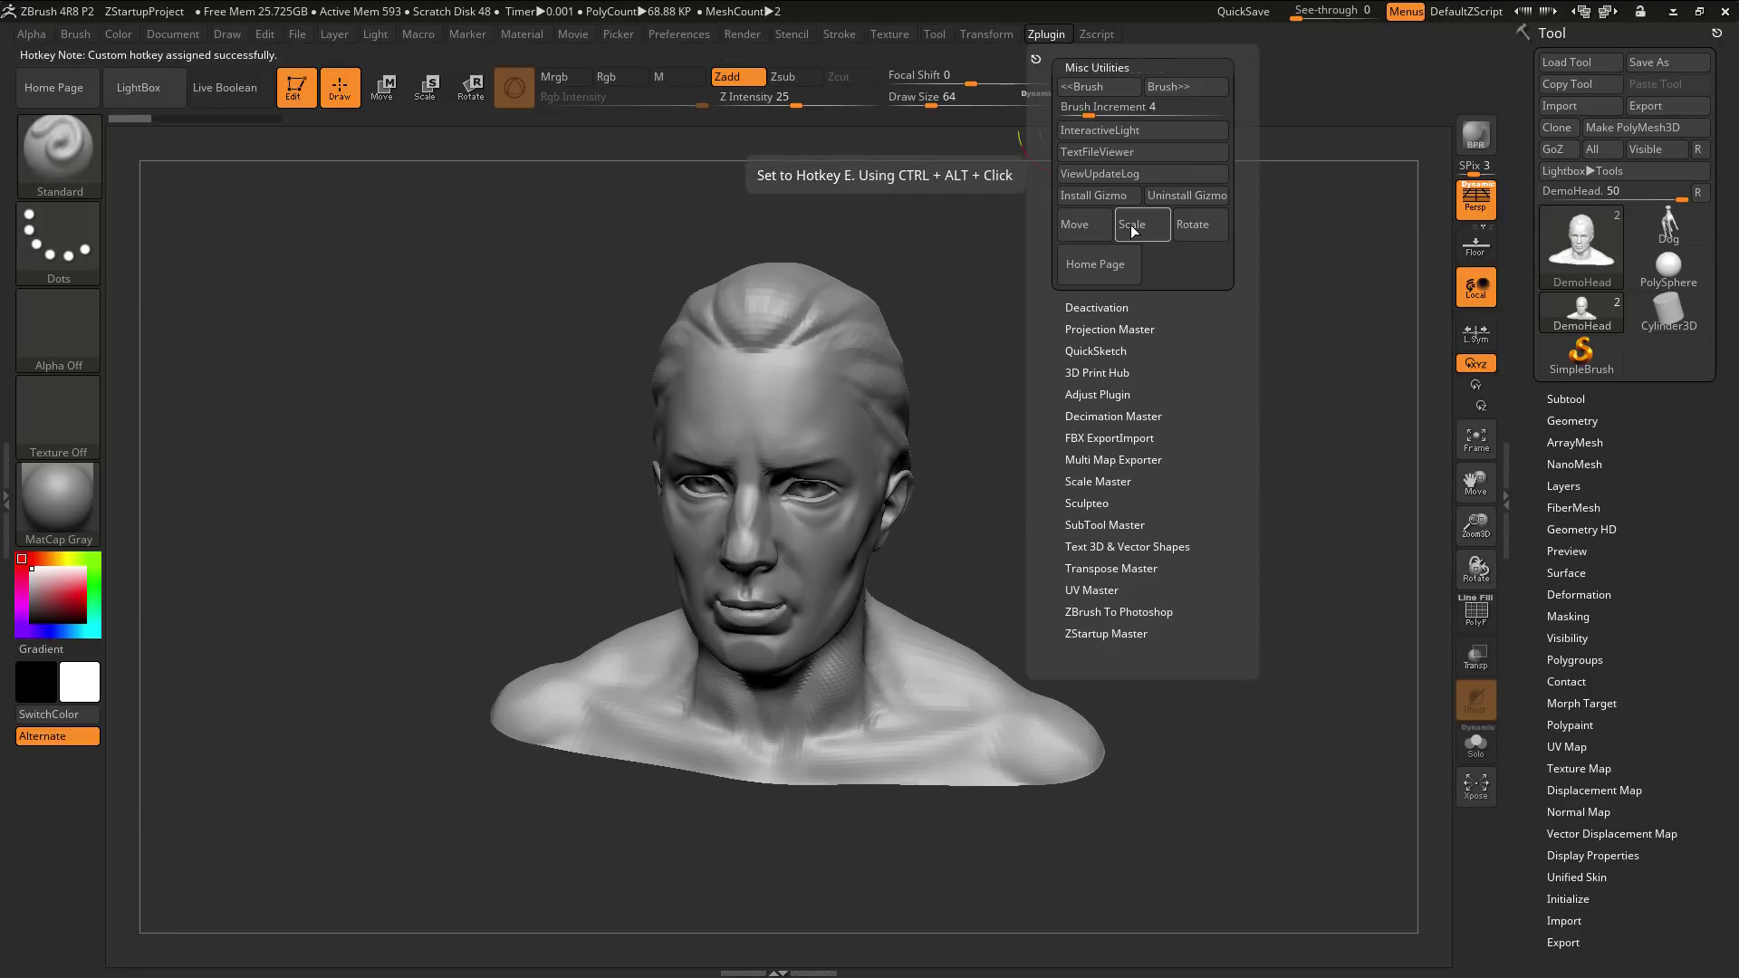
Assign hotkeys to the Scale and Rotate gizmo commands, completing the W, E, R bindings.
{"action": "key", "text": "ctrl"}
{"action": "left_click", "coordinate": [1130, 224], "text": "ctrl+alt"}
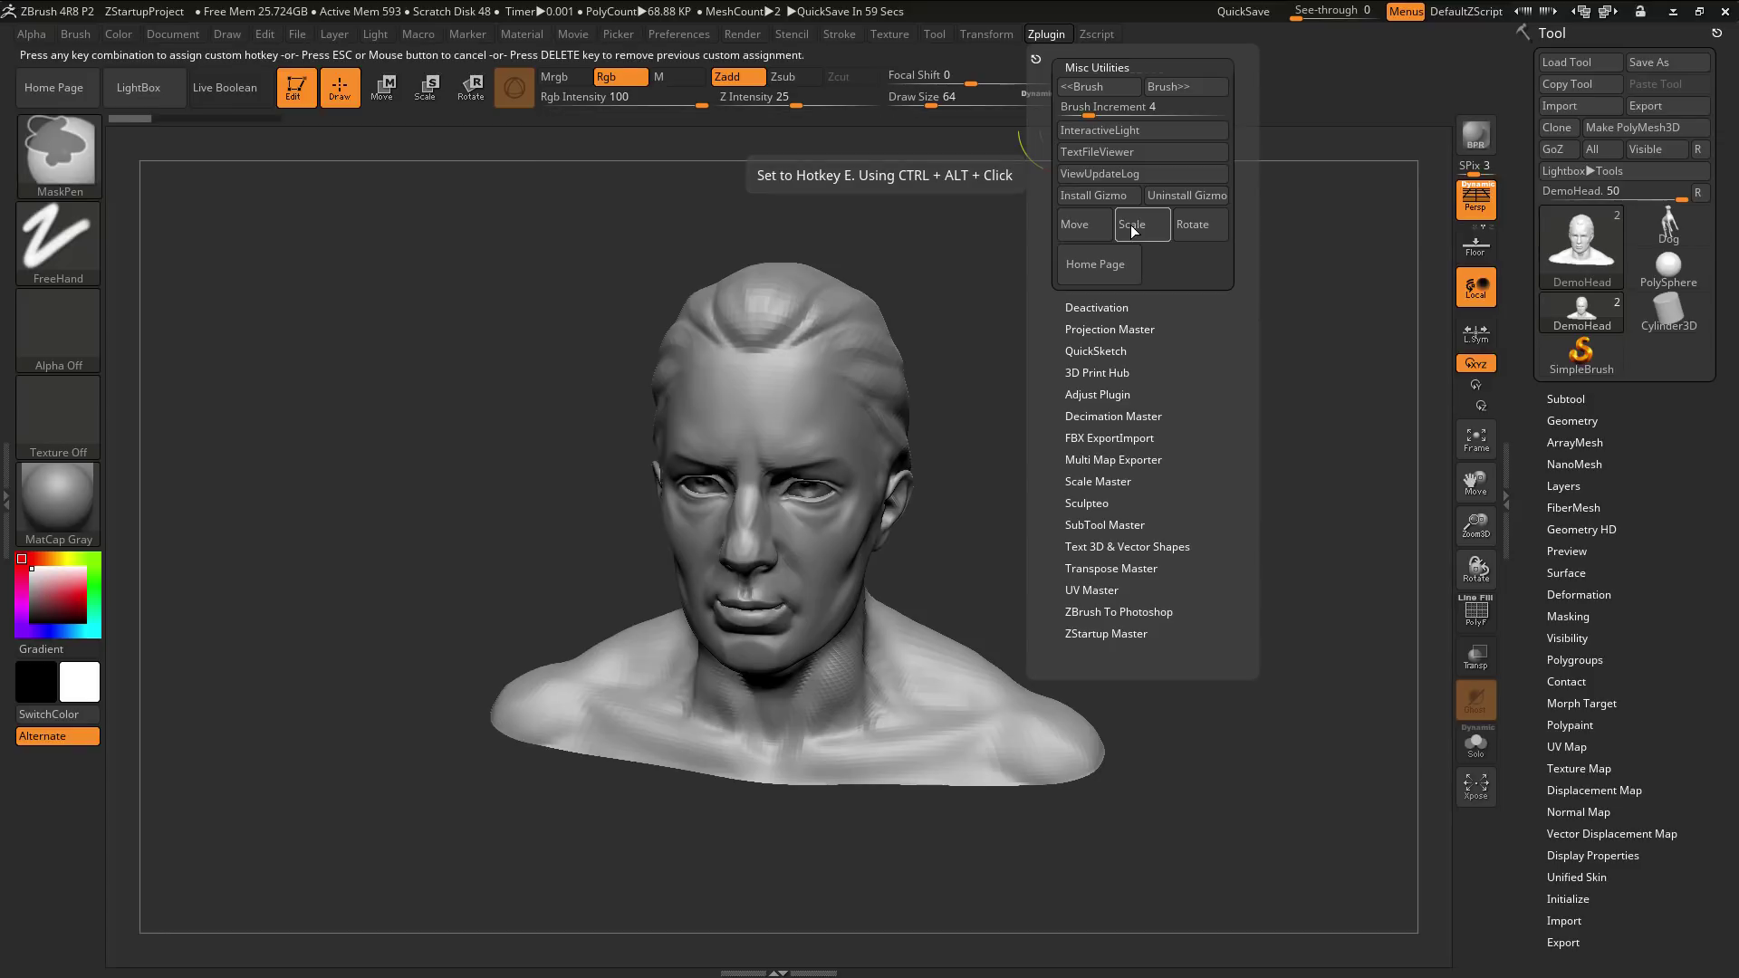
{"action": "key", "text": "r"}
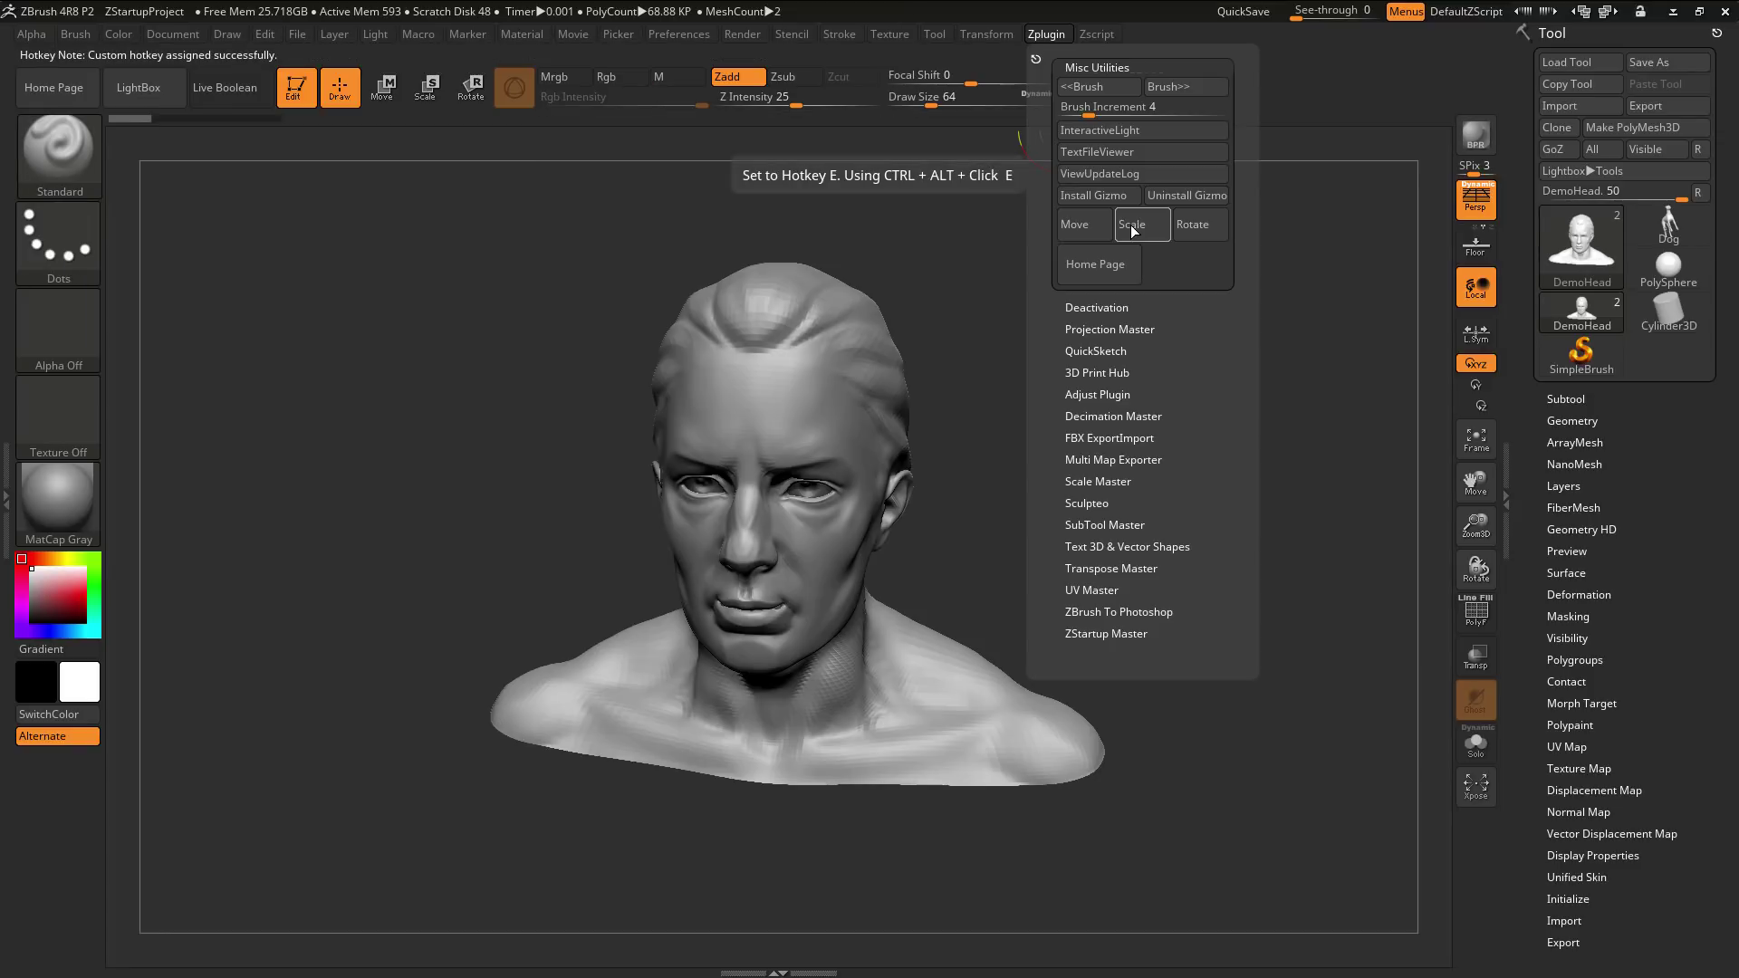
{"action": "left_click", "coordinate": [1197, 226], "text": "ctrl+alt"}
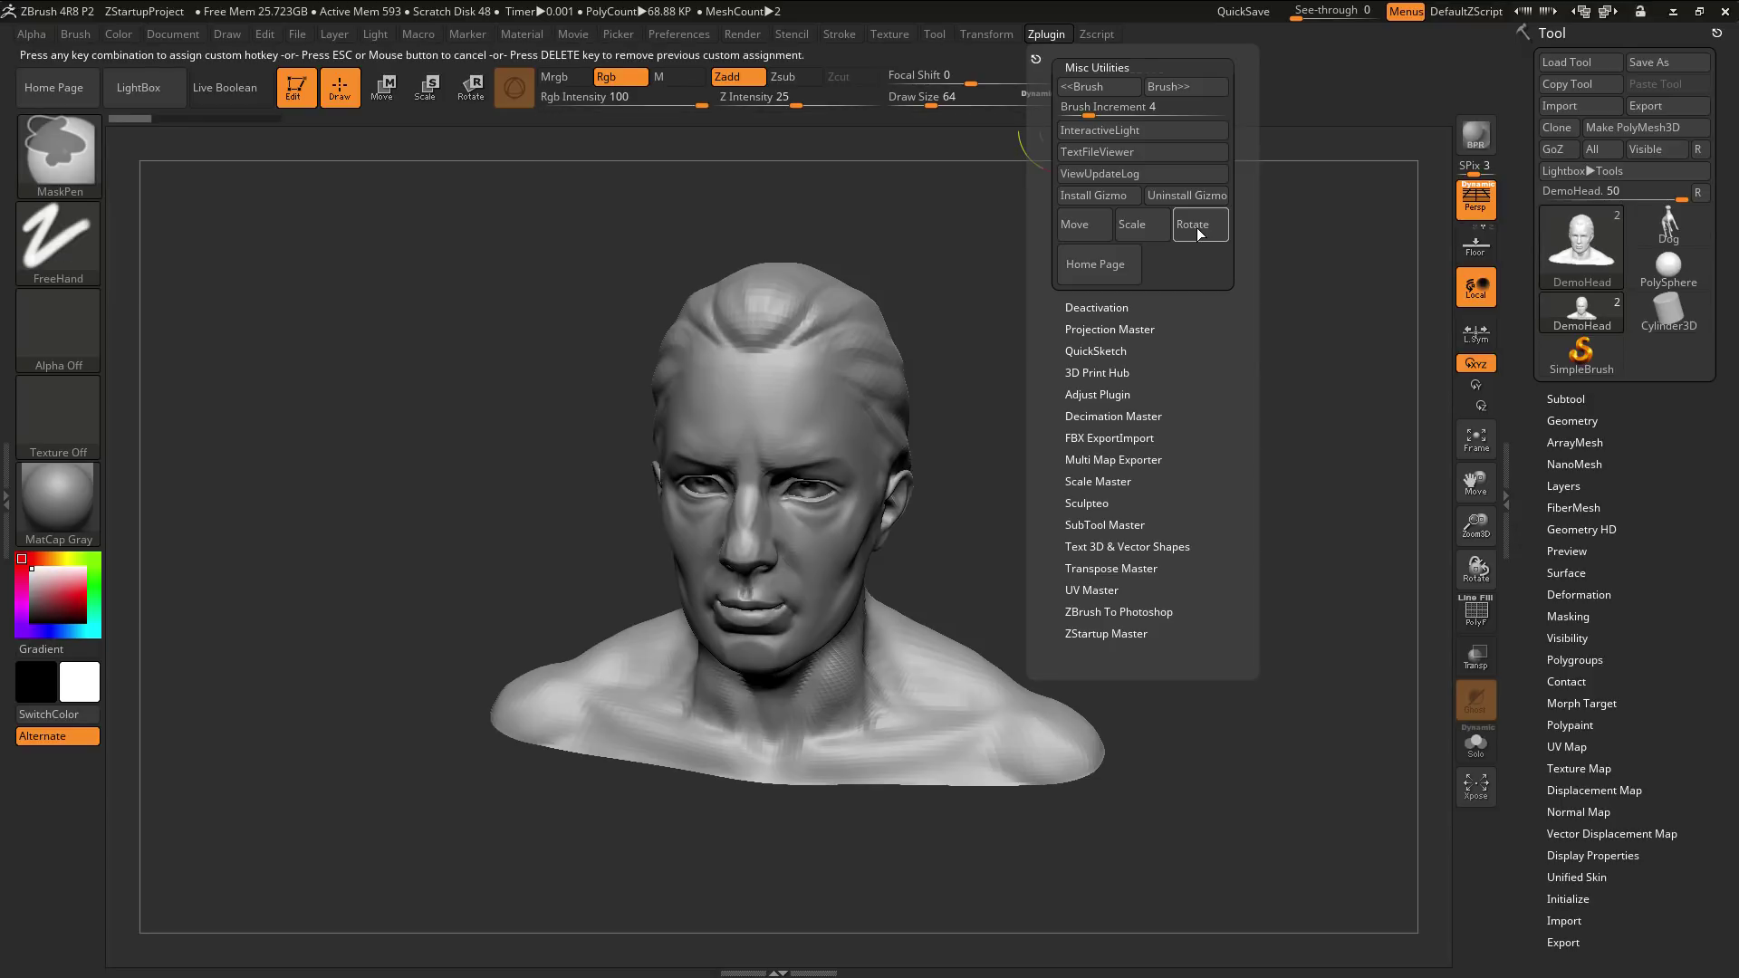
{"action": "key", "text": "w"}
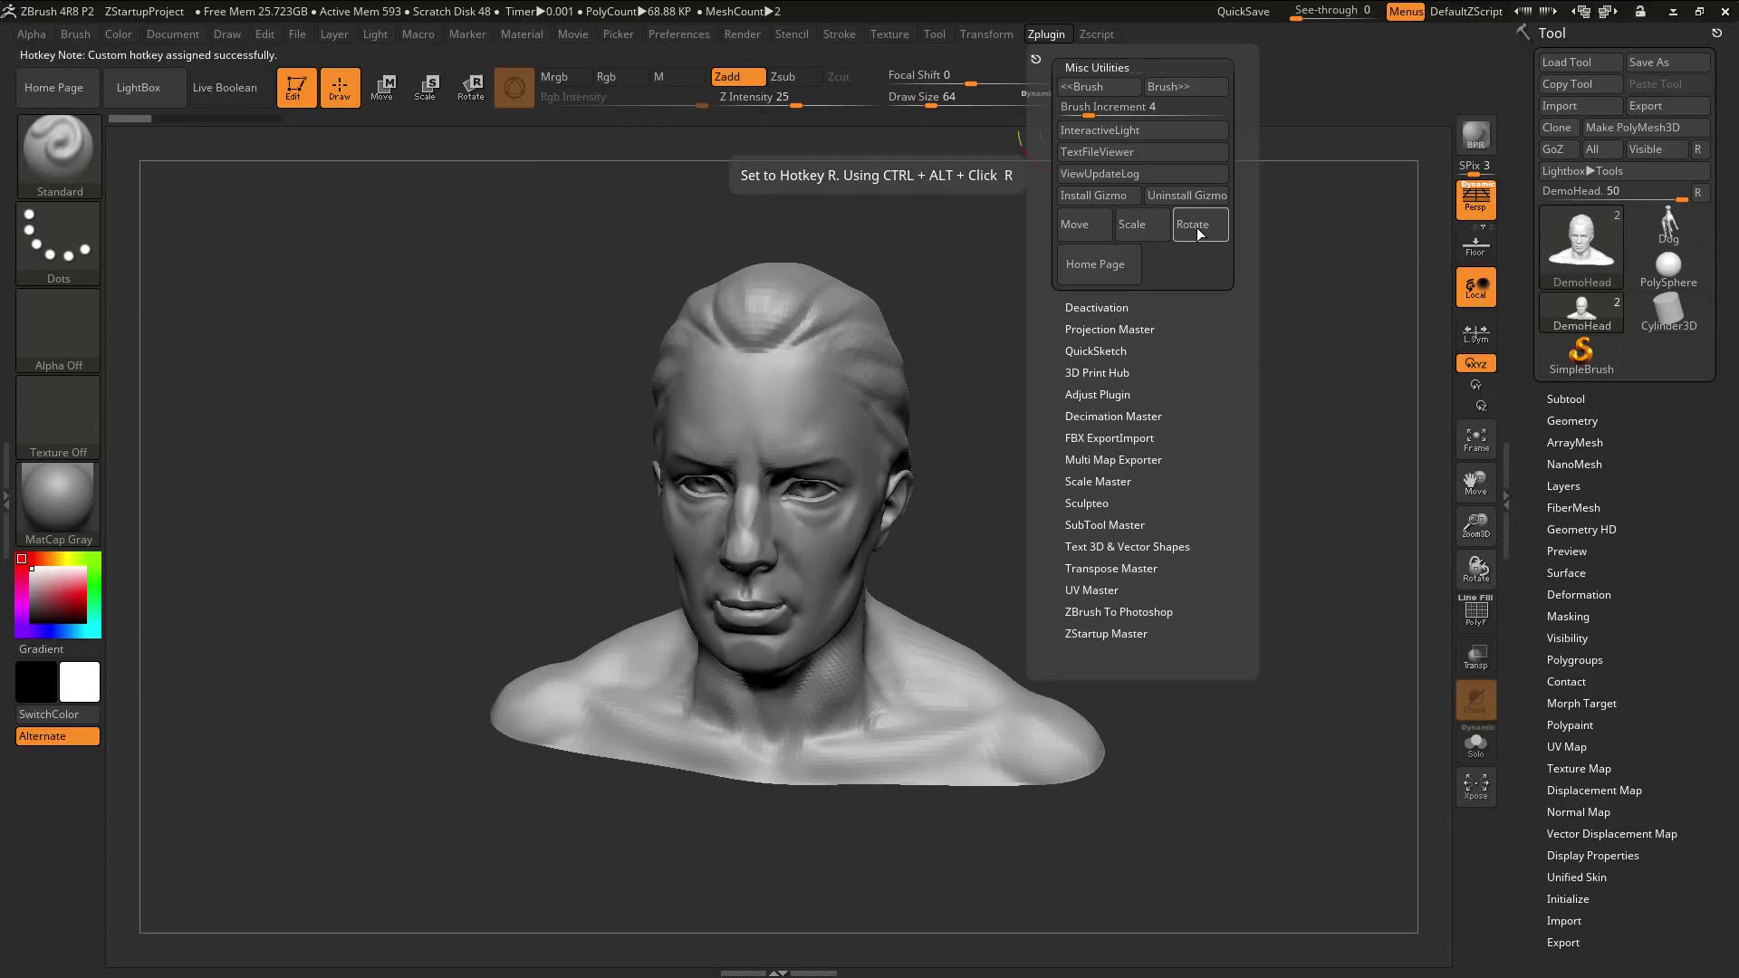
Install the Gizmo Swapper with Install Gizmo in Misc Utilities.
{"action": "left_click", "coordinate": [1107, 195]}
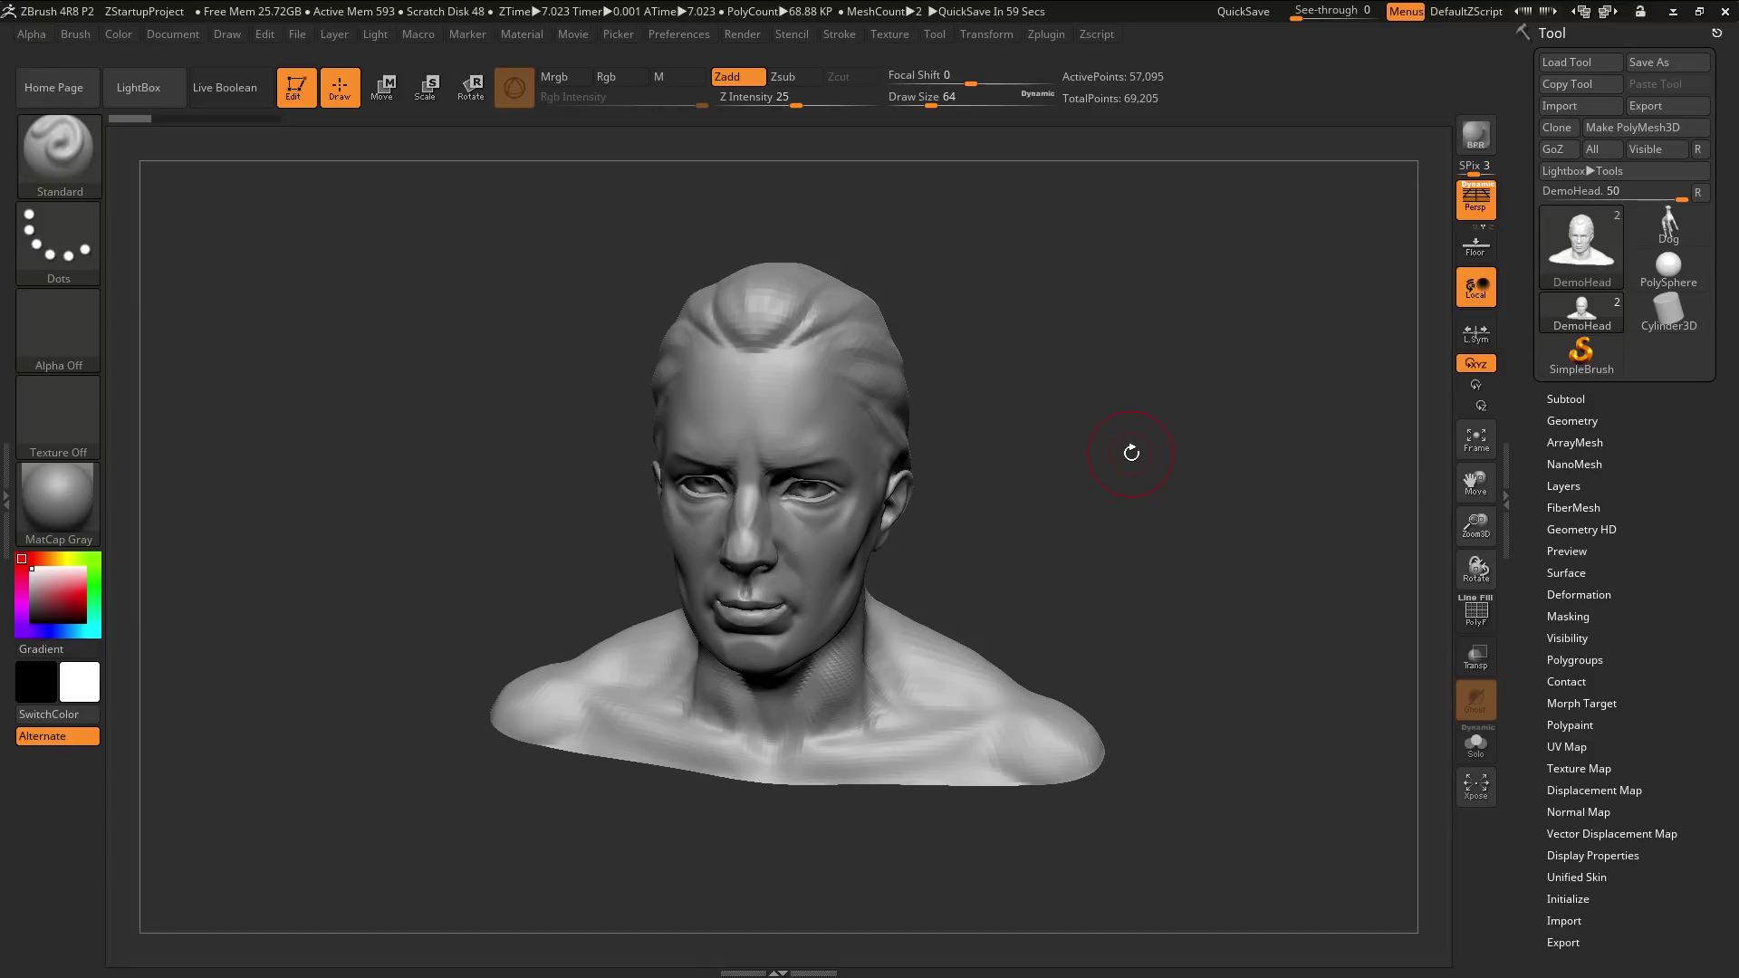
Test W, E and R, watching the head's gizmo swap between move, scale and rotate handles.
{"action": "key", "text": "w"}
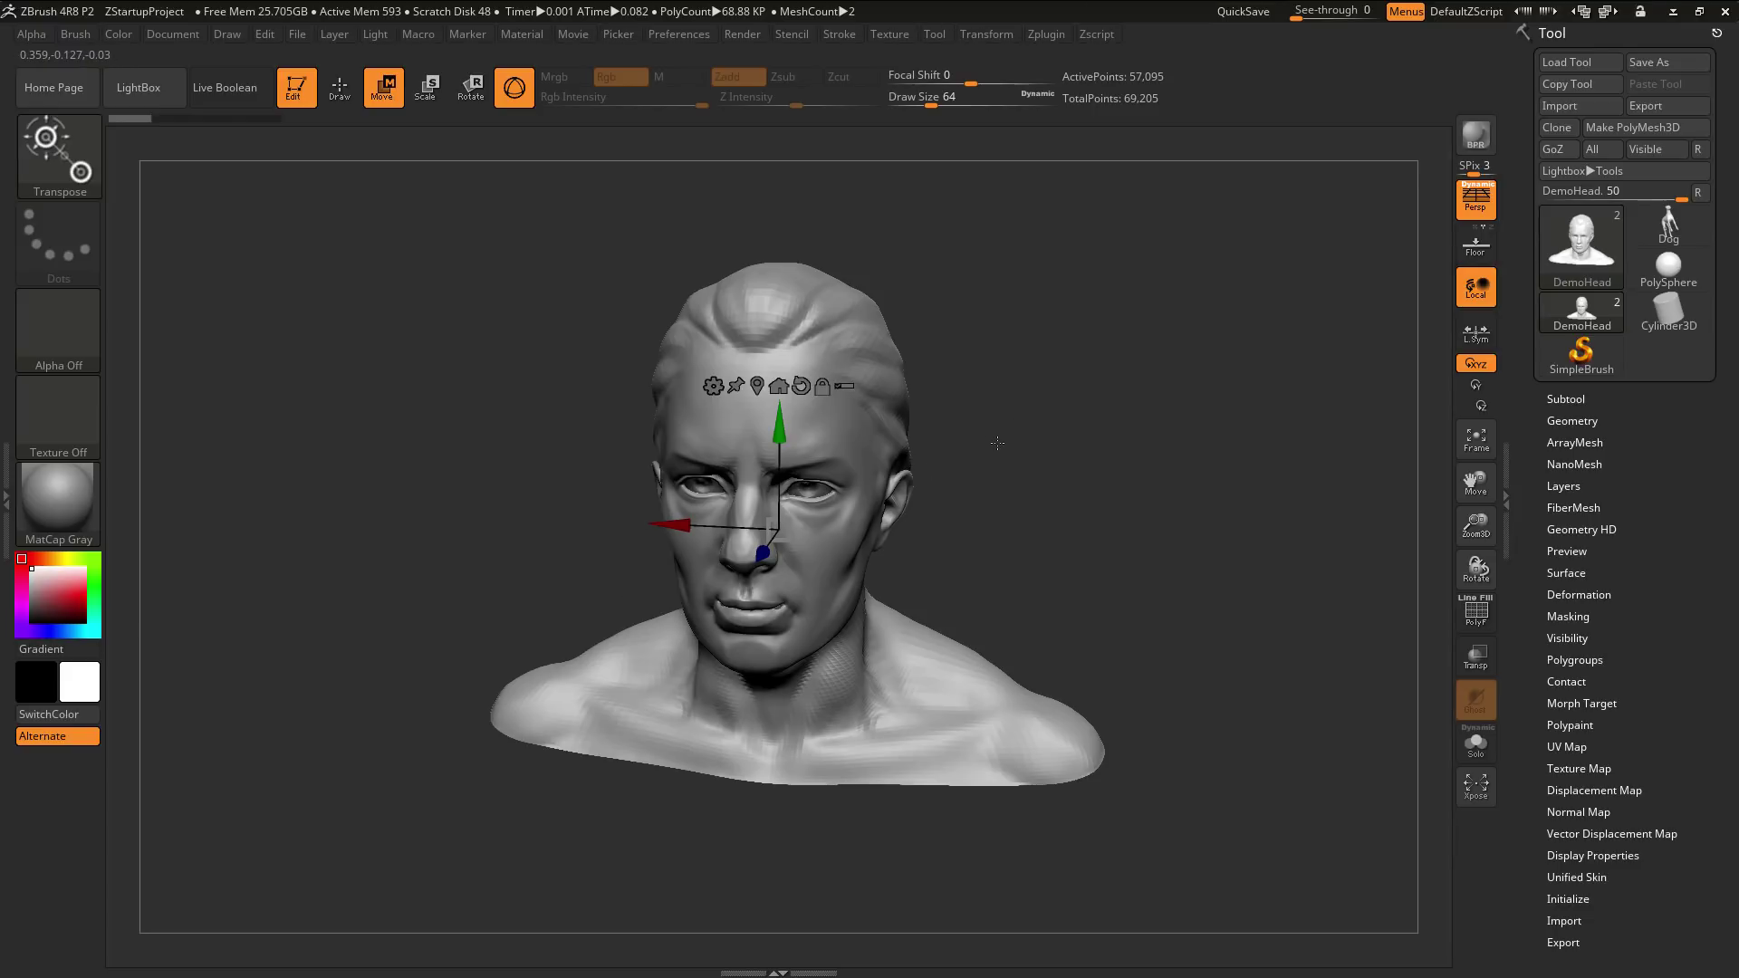
{"action": "key", "text": "e"}
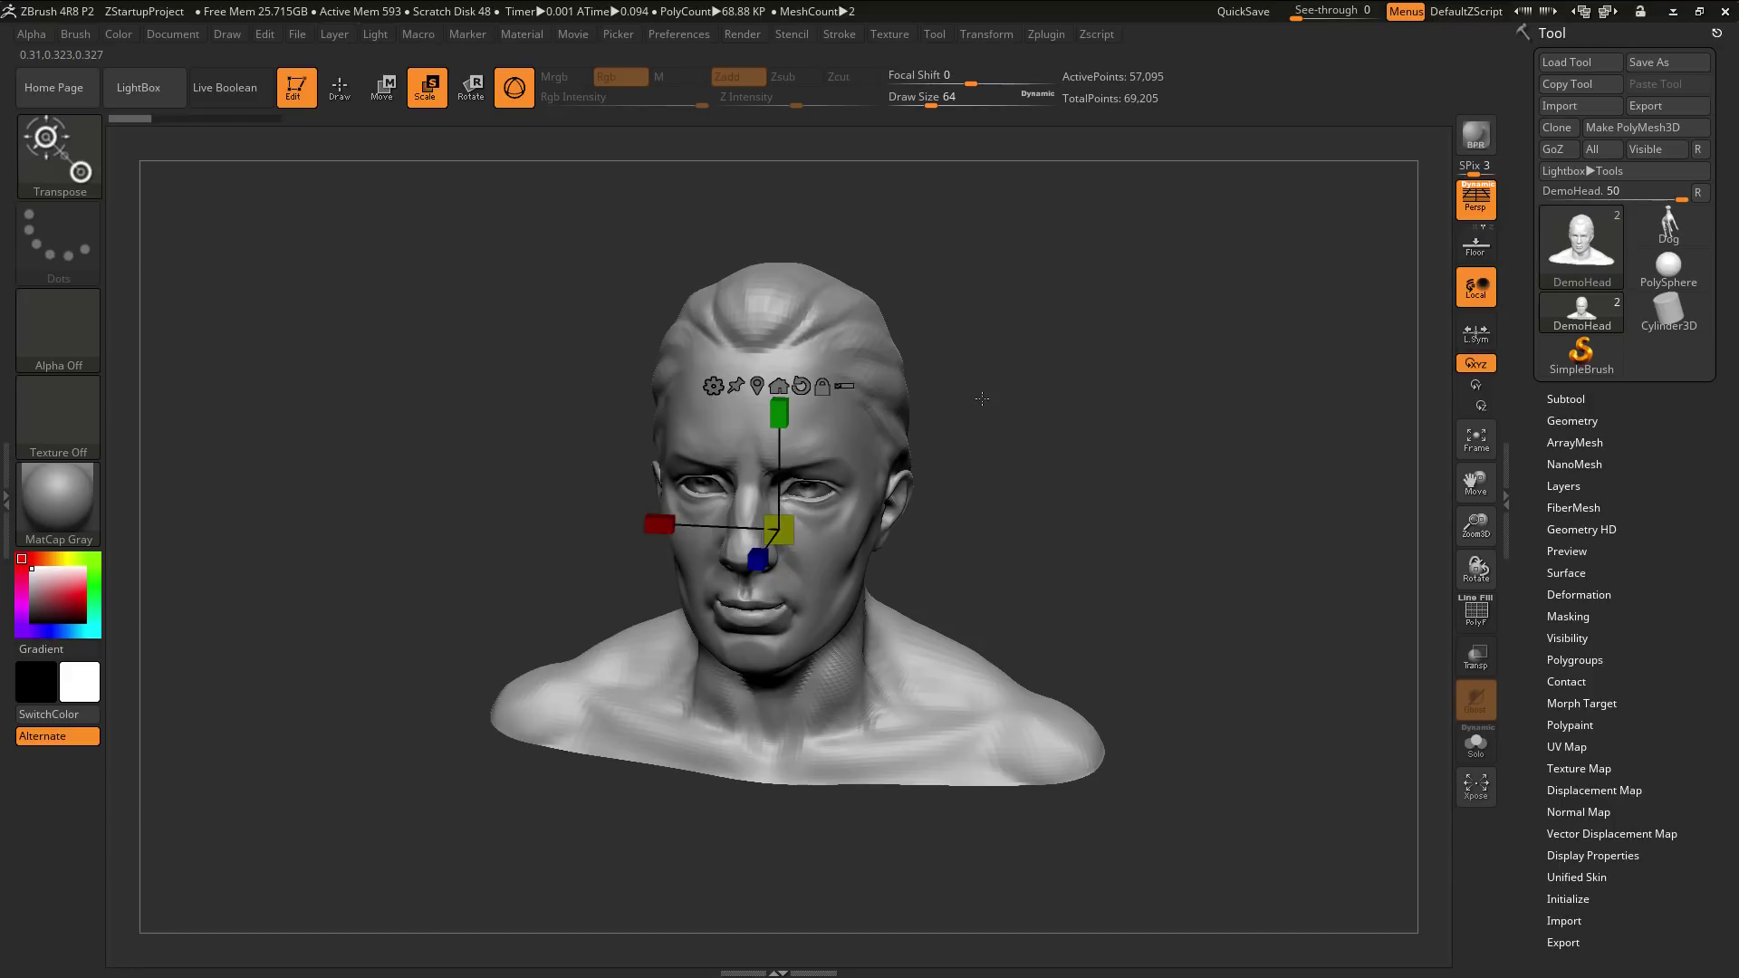
{"action": "key", "text": "r"}
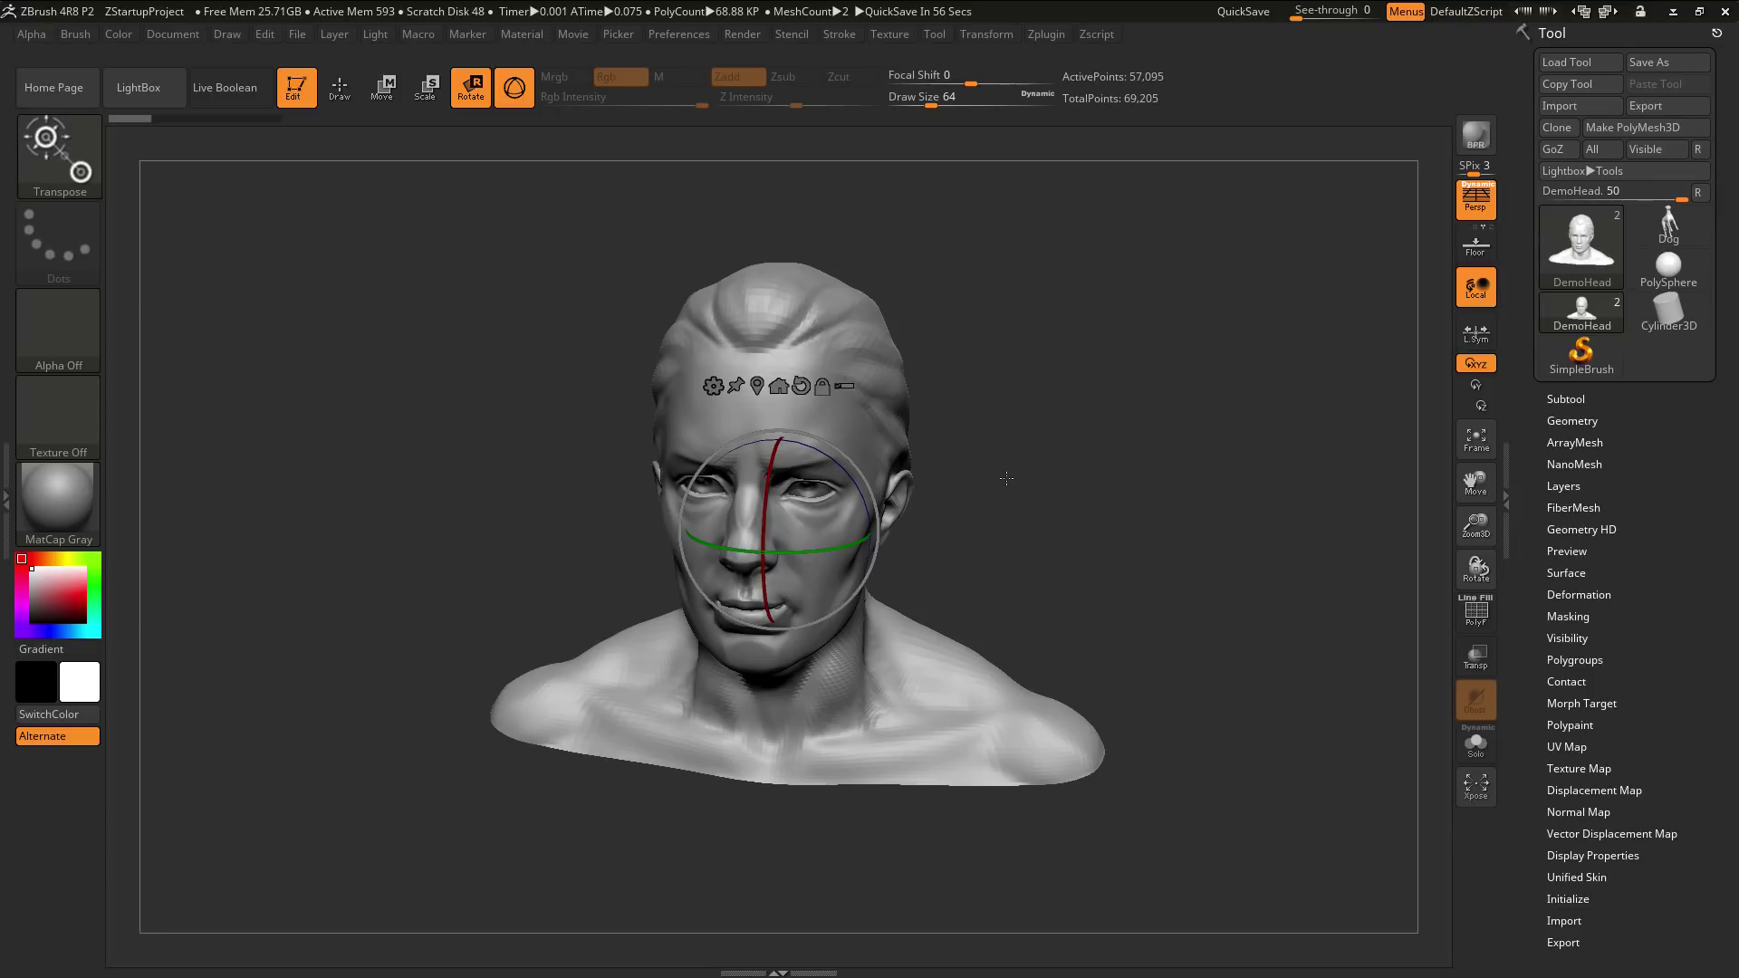
{"action": "key", "text": "w"}
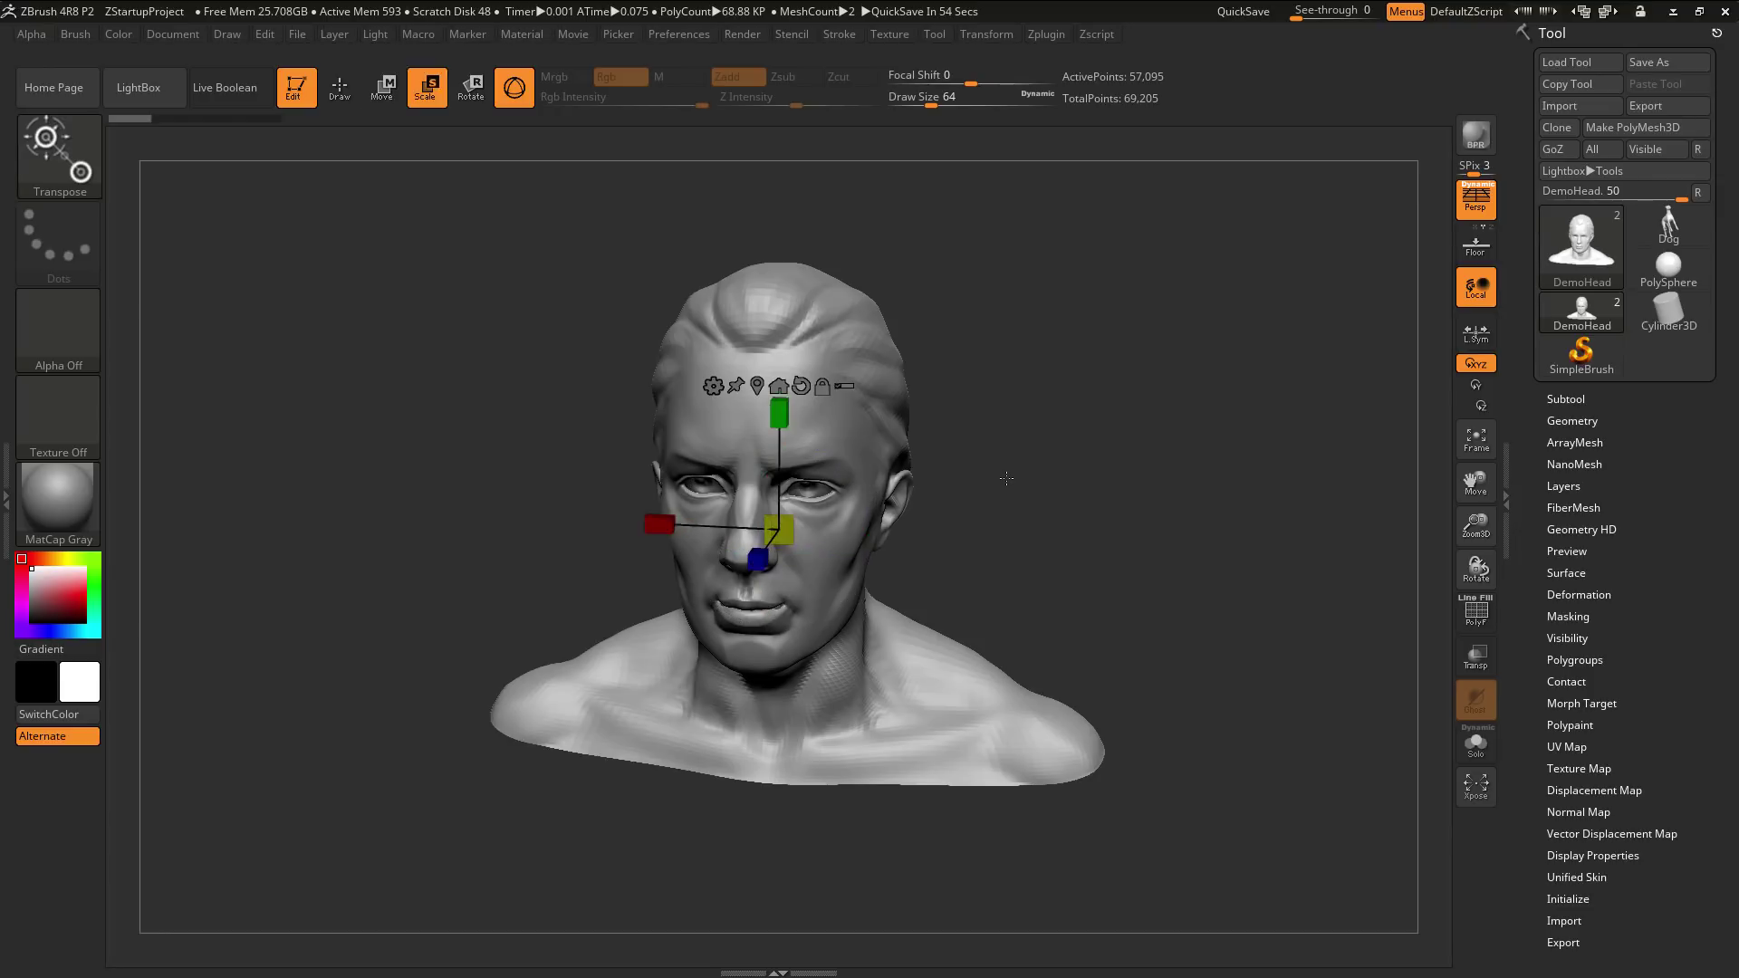
{"action": "key", "text": "r"}
Activate Move mode and reopen Zplugin to view the Gizmo Swapper buttons.
{"action": "left_click", "coordinate": [1047, 35]}
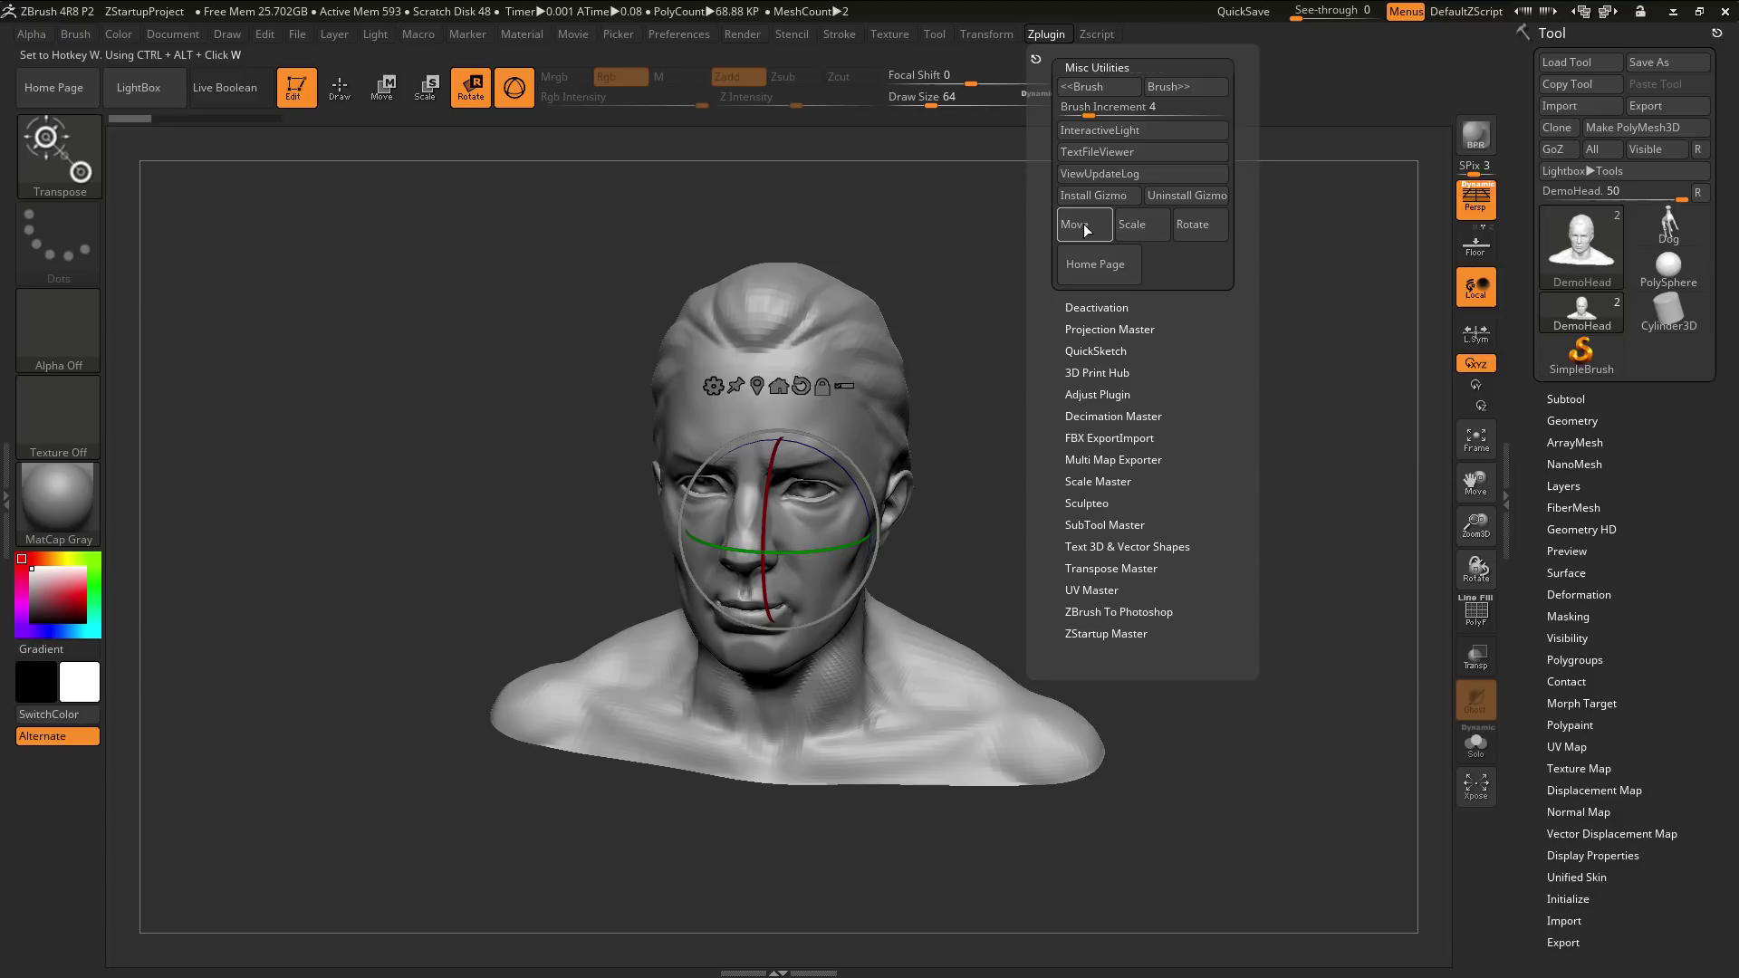
{"action": "left_click", "coordinate": [388, 88]}
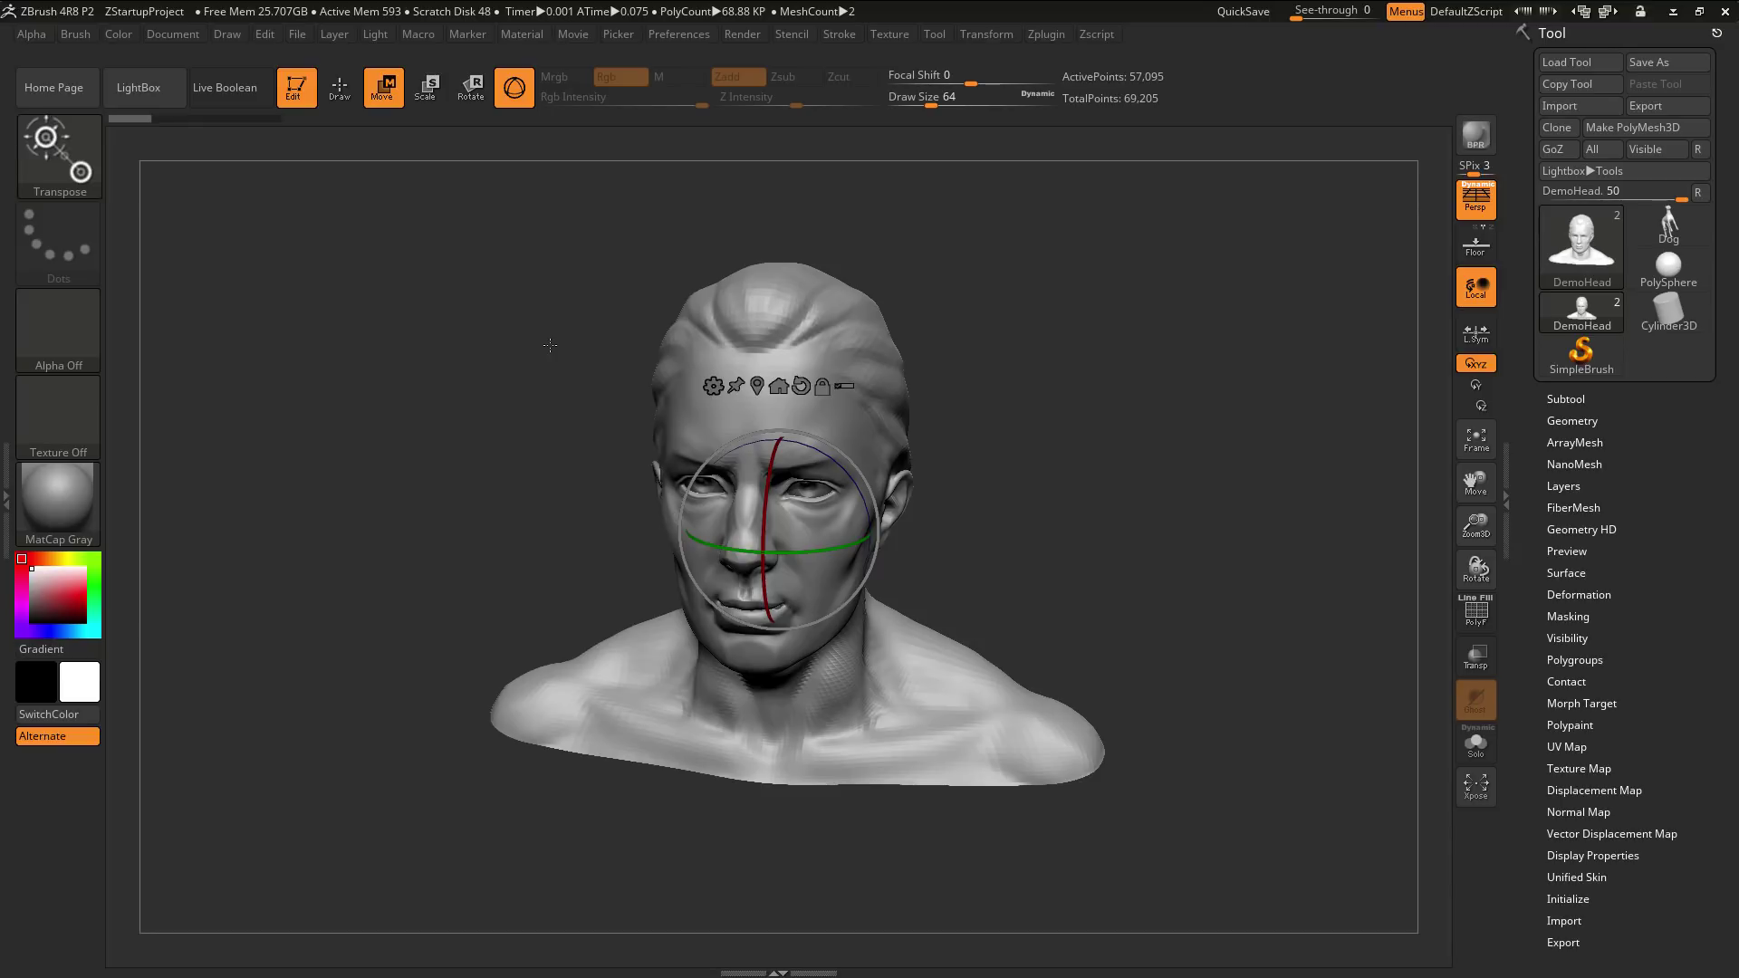
{"action": "left_click", "coordinate": [1056, 33]}
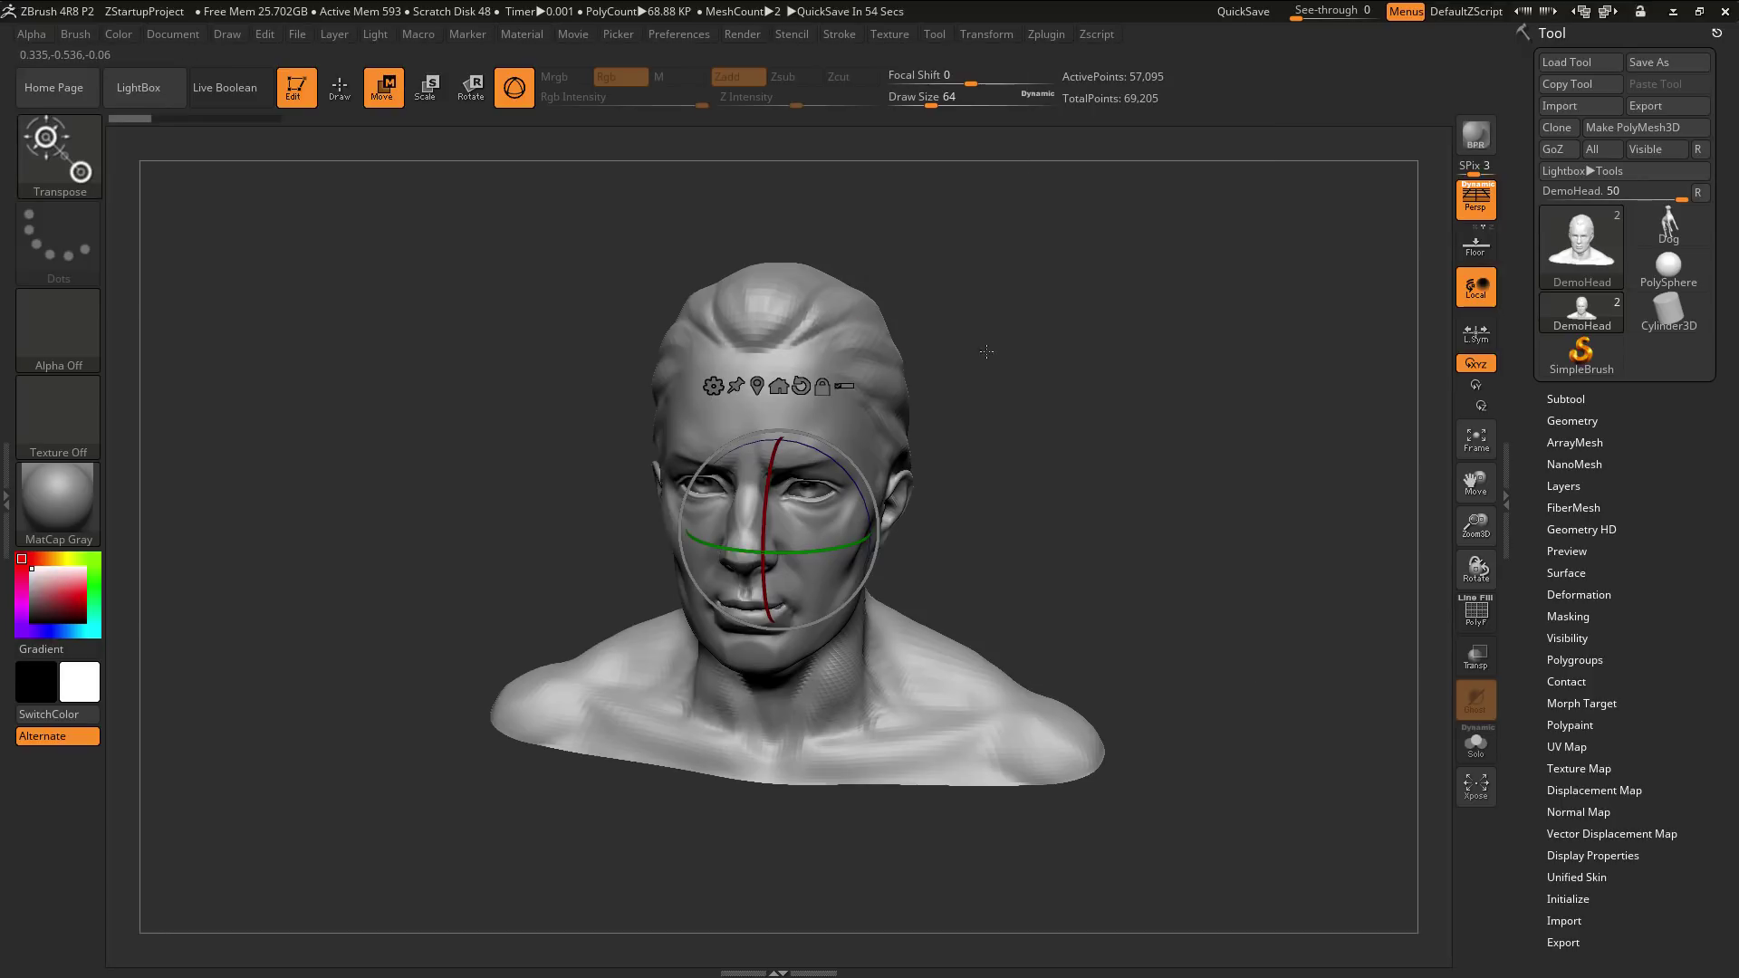
Close the plugin menu and cycle the gizmo through scale, rotate and move, ending on move.
{"action": "left_click", "coordinate": [1065, 35]}
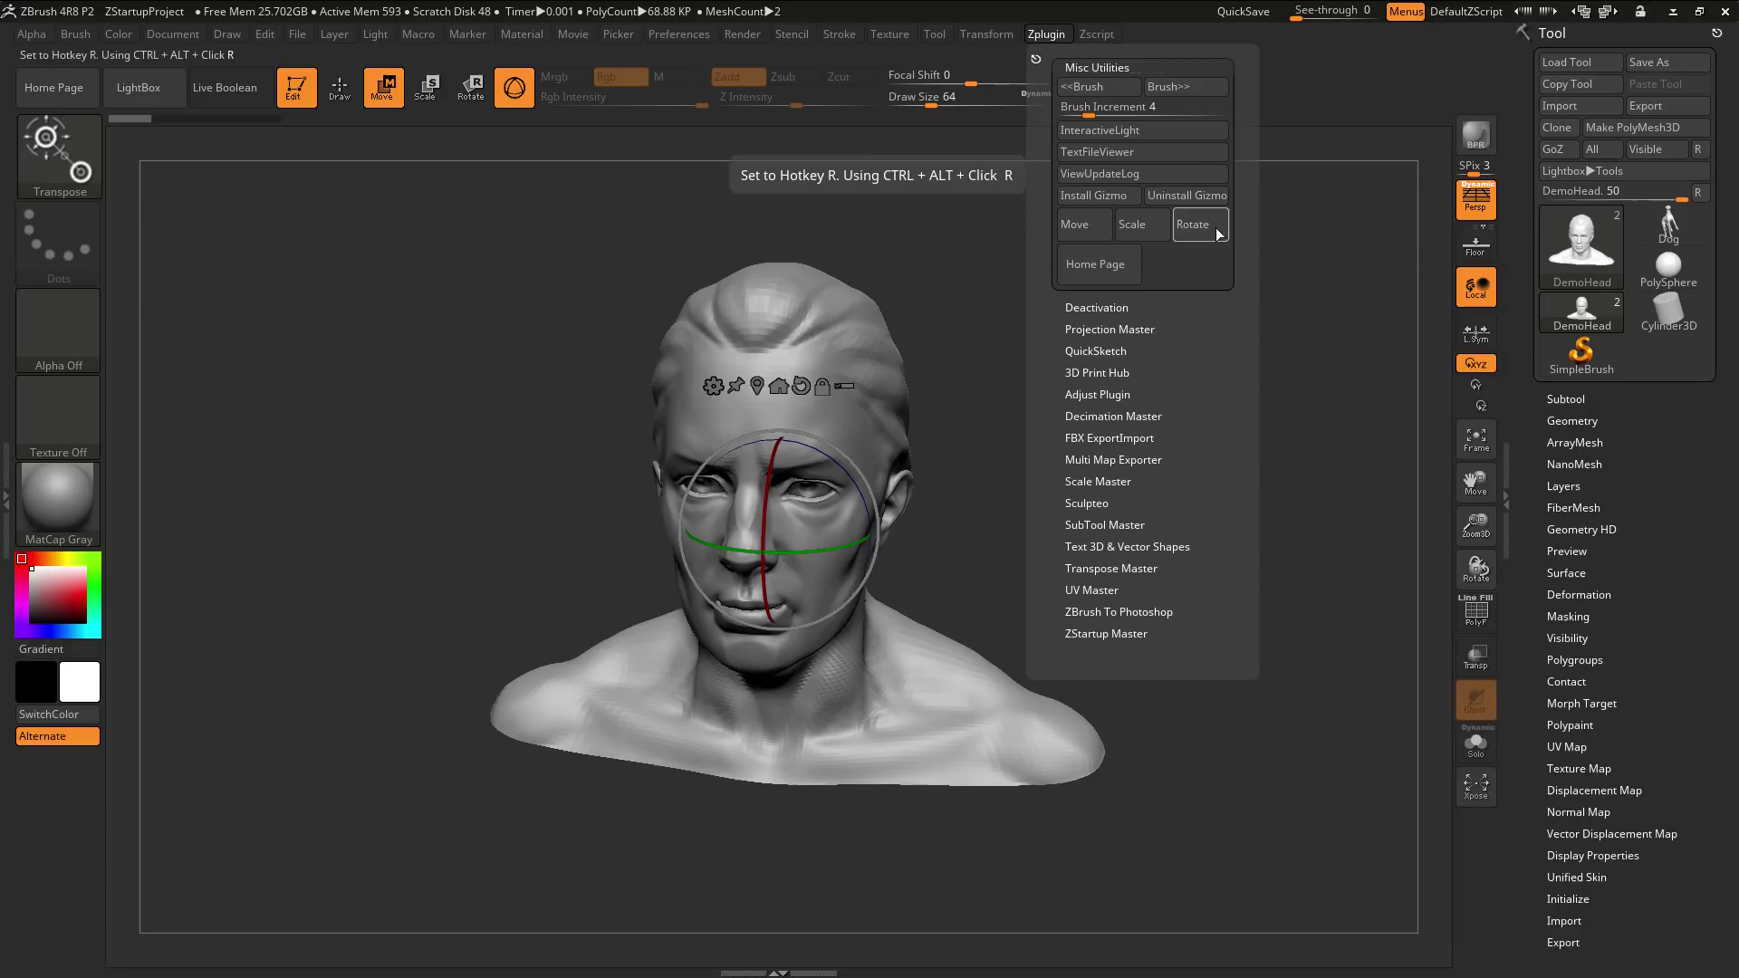
{"action": "key", "text": "e"}
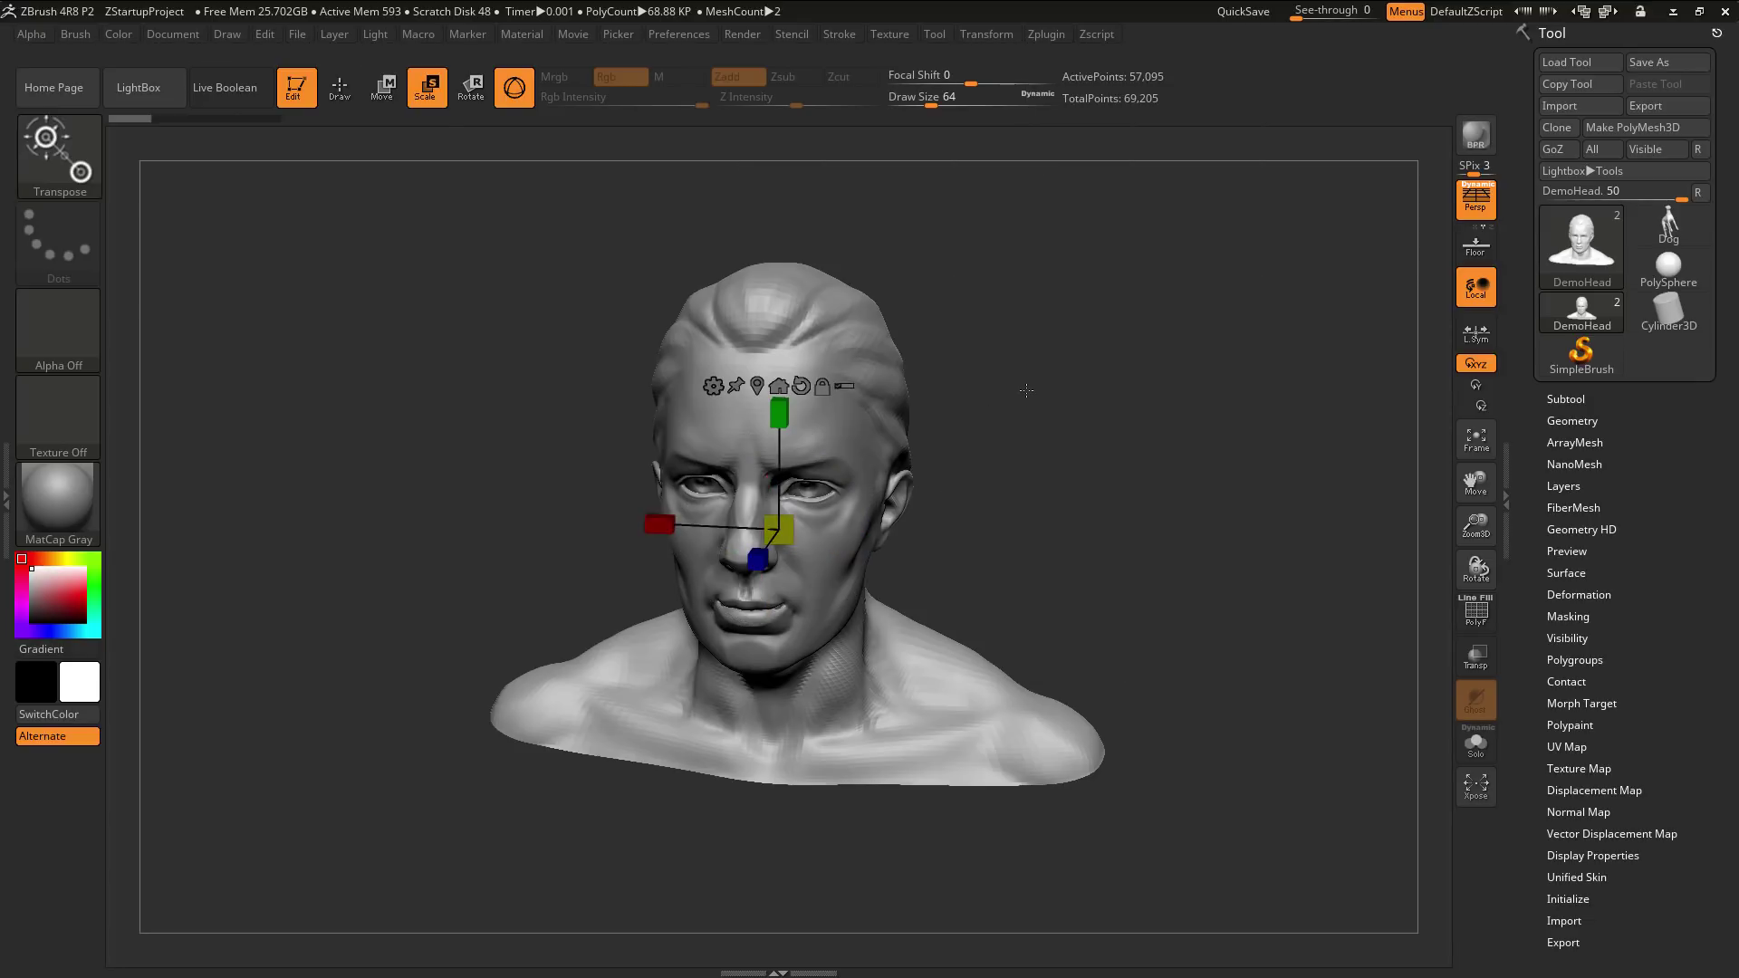
{"action": "key", "text": "r"}
{"action": "key", "text": "w"}
{"action": "key", "text": "e"}
{"action": "key", "text": "r"}
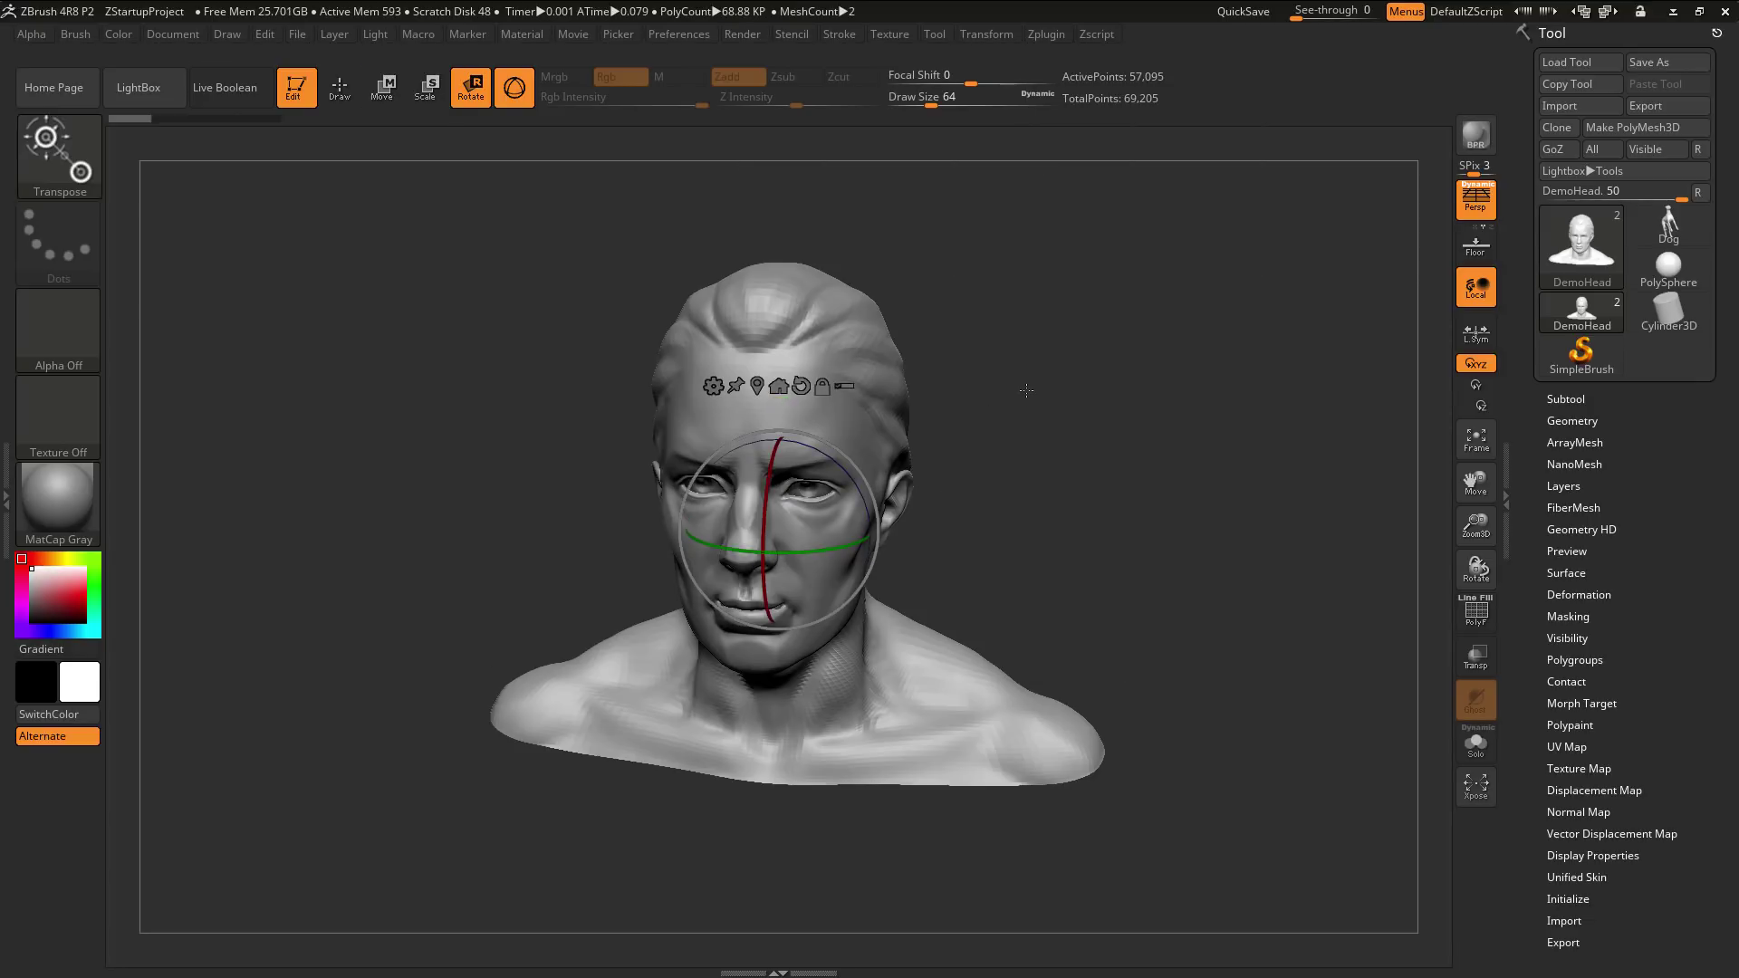
{"action": "key", "text": "w"}
{"action": "key", "text": "e"}
{"action": "key", "text": "w"}
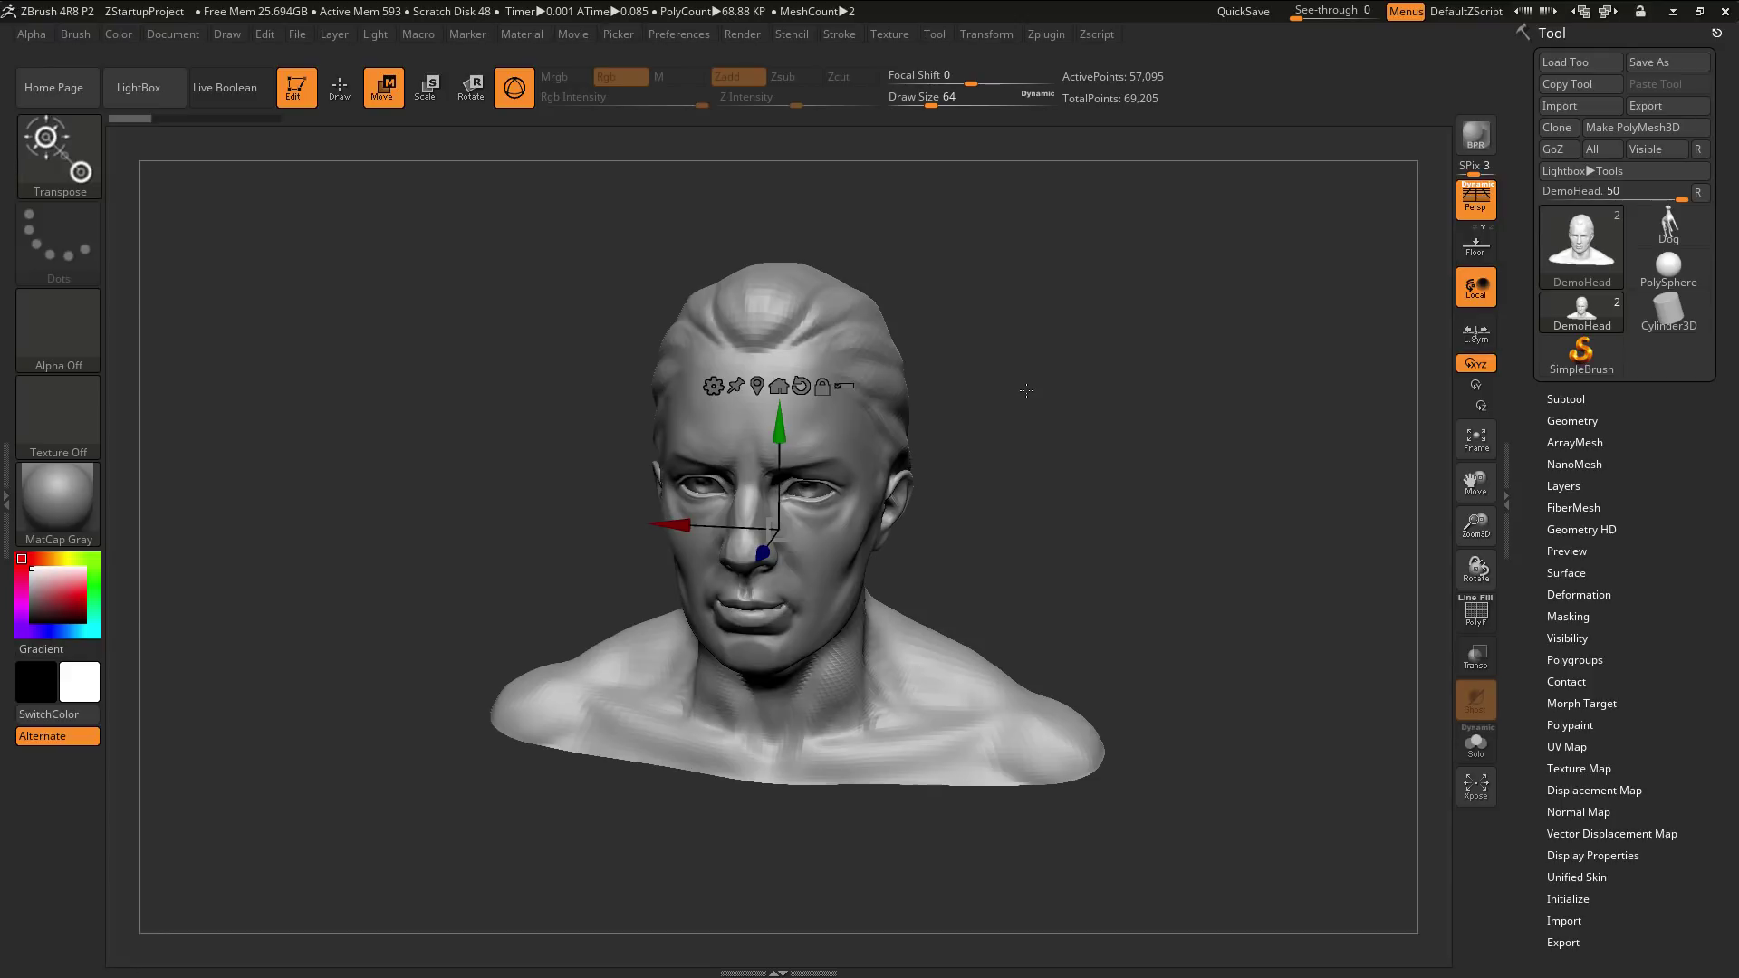
Turn Gizmo 3D off to test the transpose line with W/E/R, then turn it back on.
{"action": "left_click", "coordinate": [522, 100]}
{"action": "key", "text": "e"}
{"action": "key", "text": "r"}
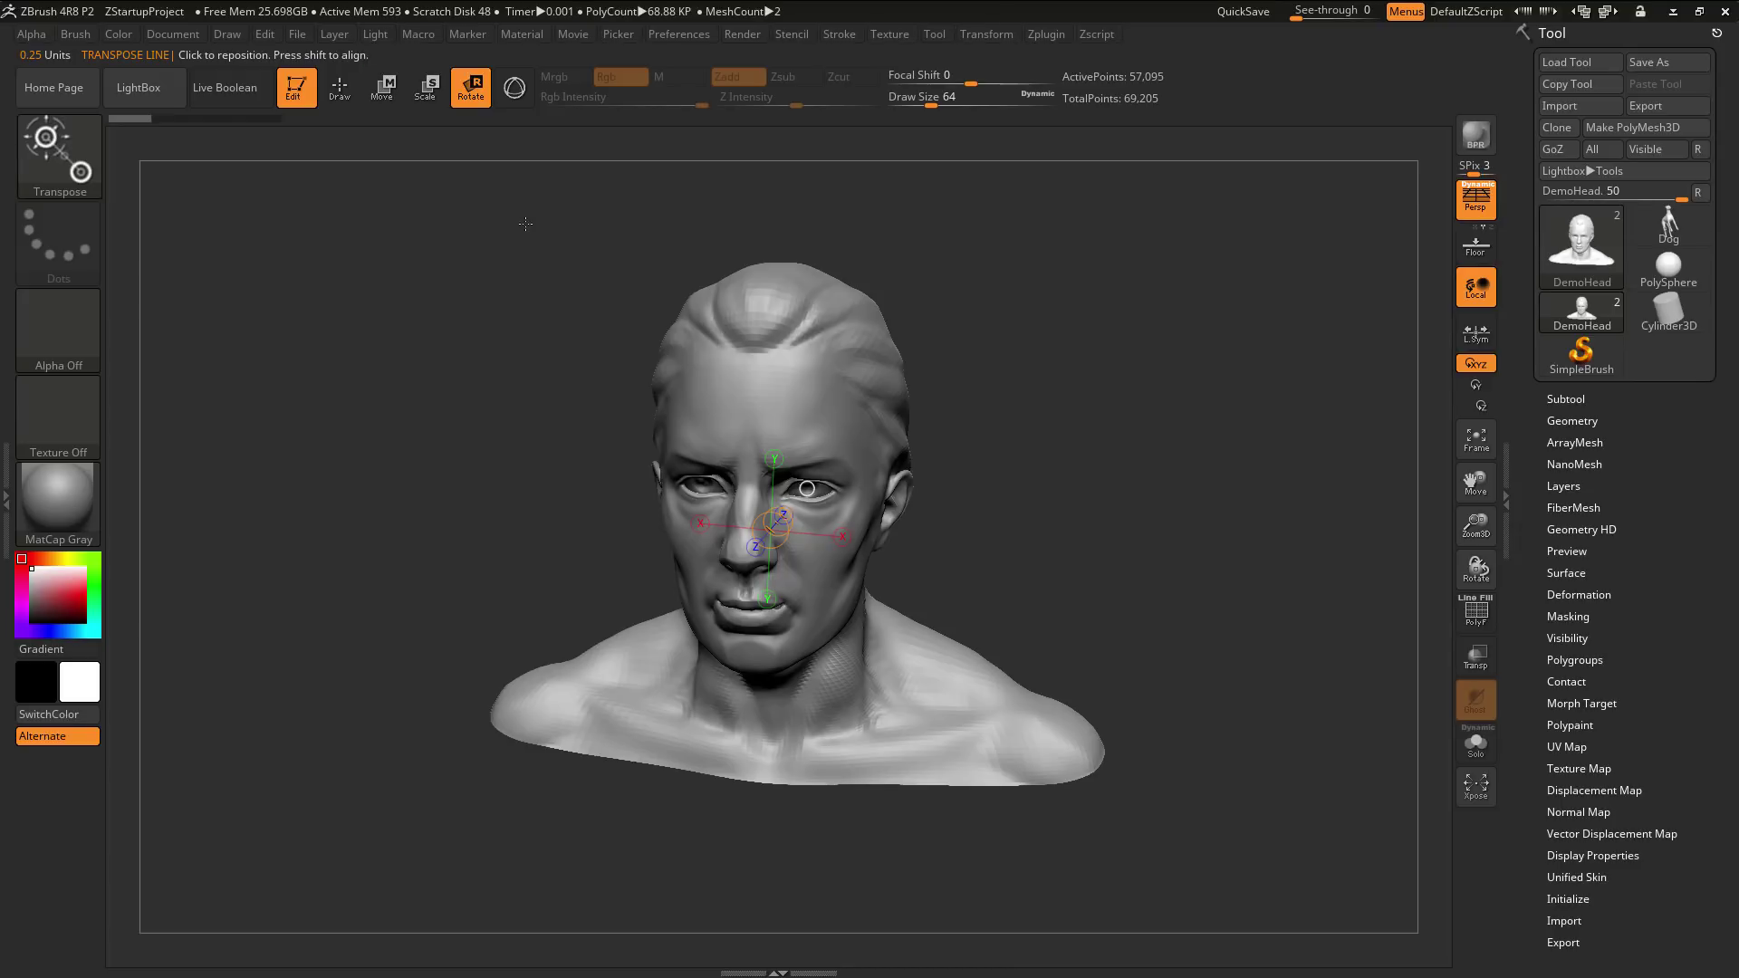
{"action": "key", "text": "w"}
{"action": "key", "text": "e"}
{"action": "key", "text": "r"}
{"action": "key", "text": "w"}
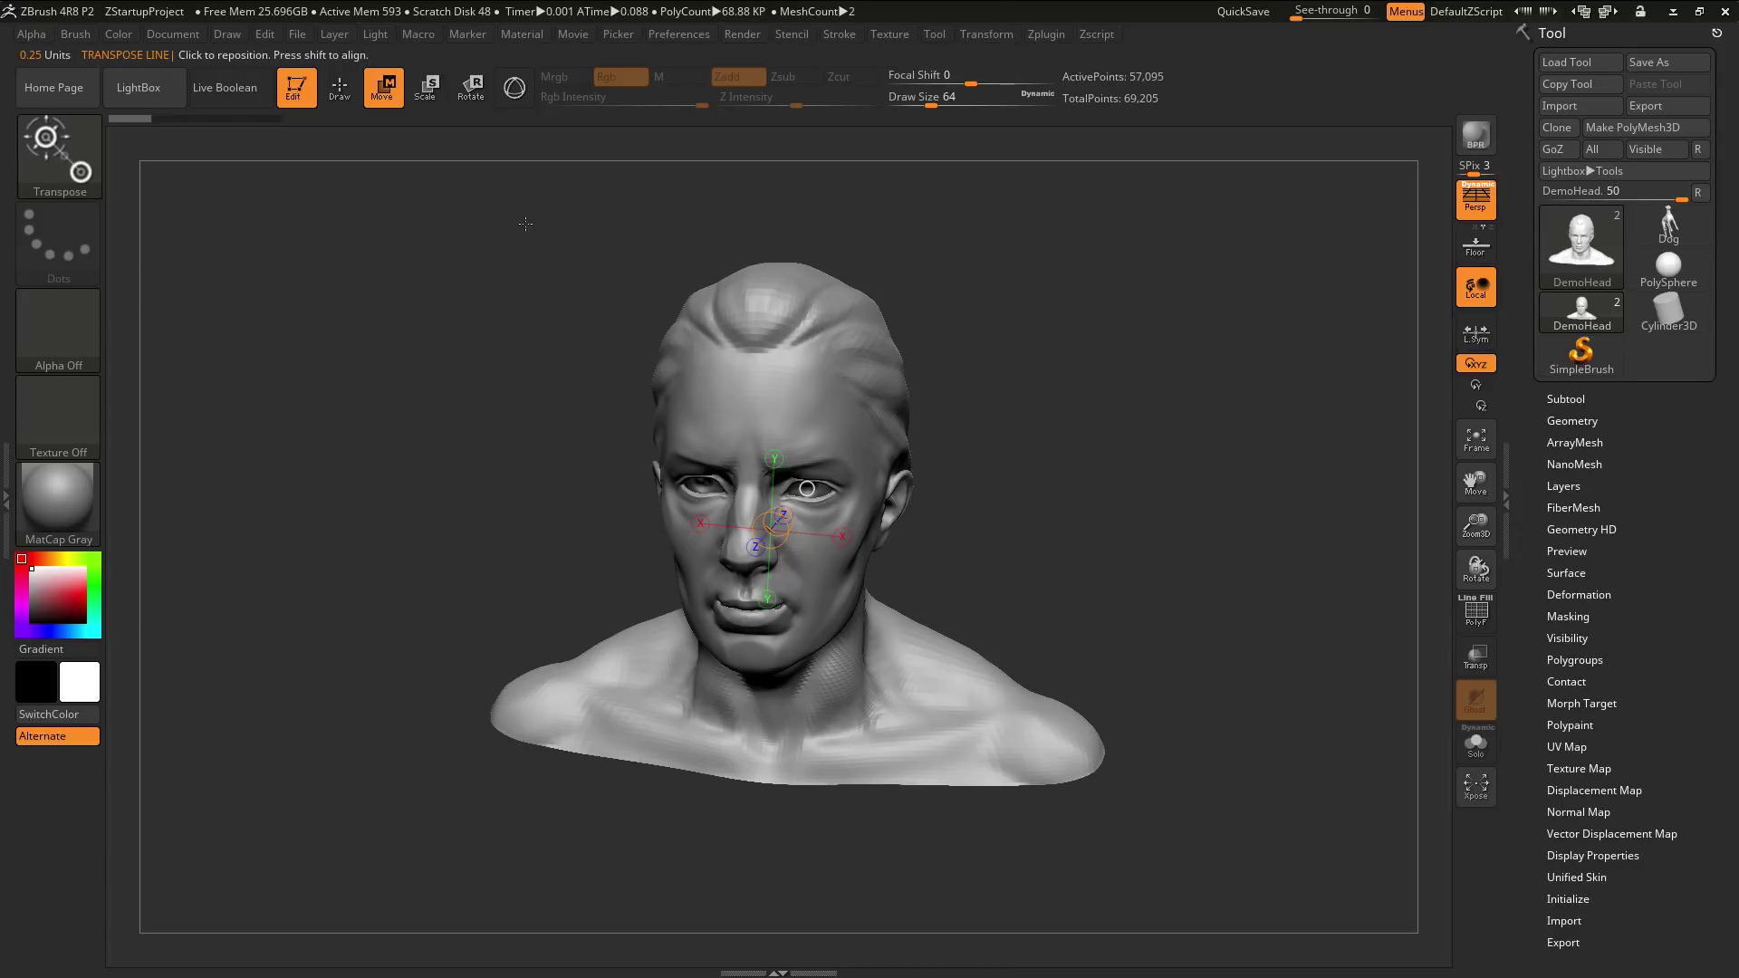
{"action": "left_click", "coordinate": [513, 88]}
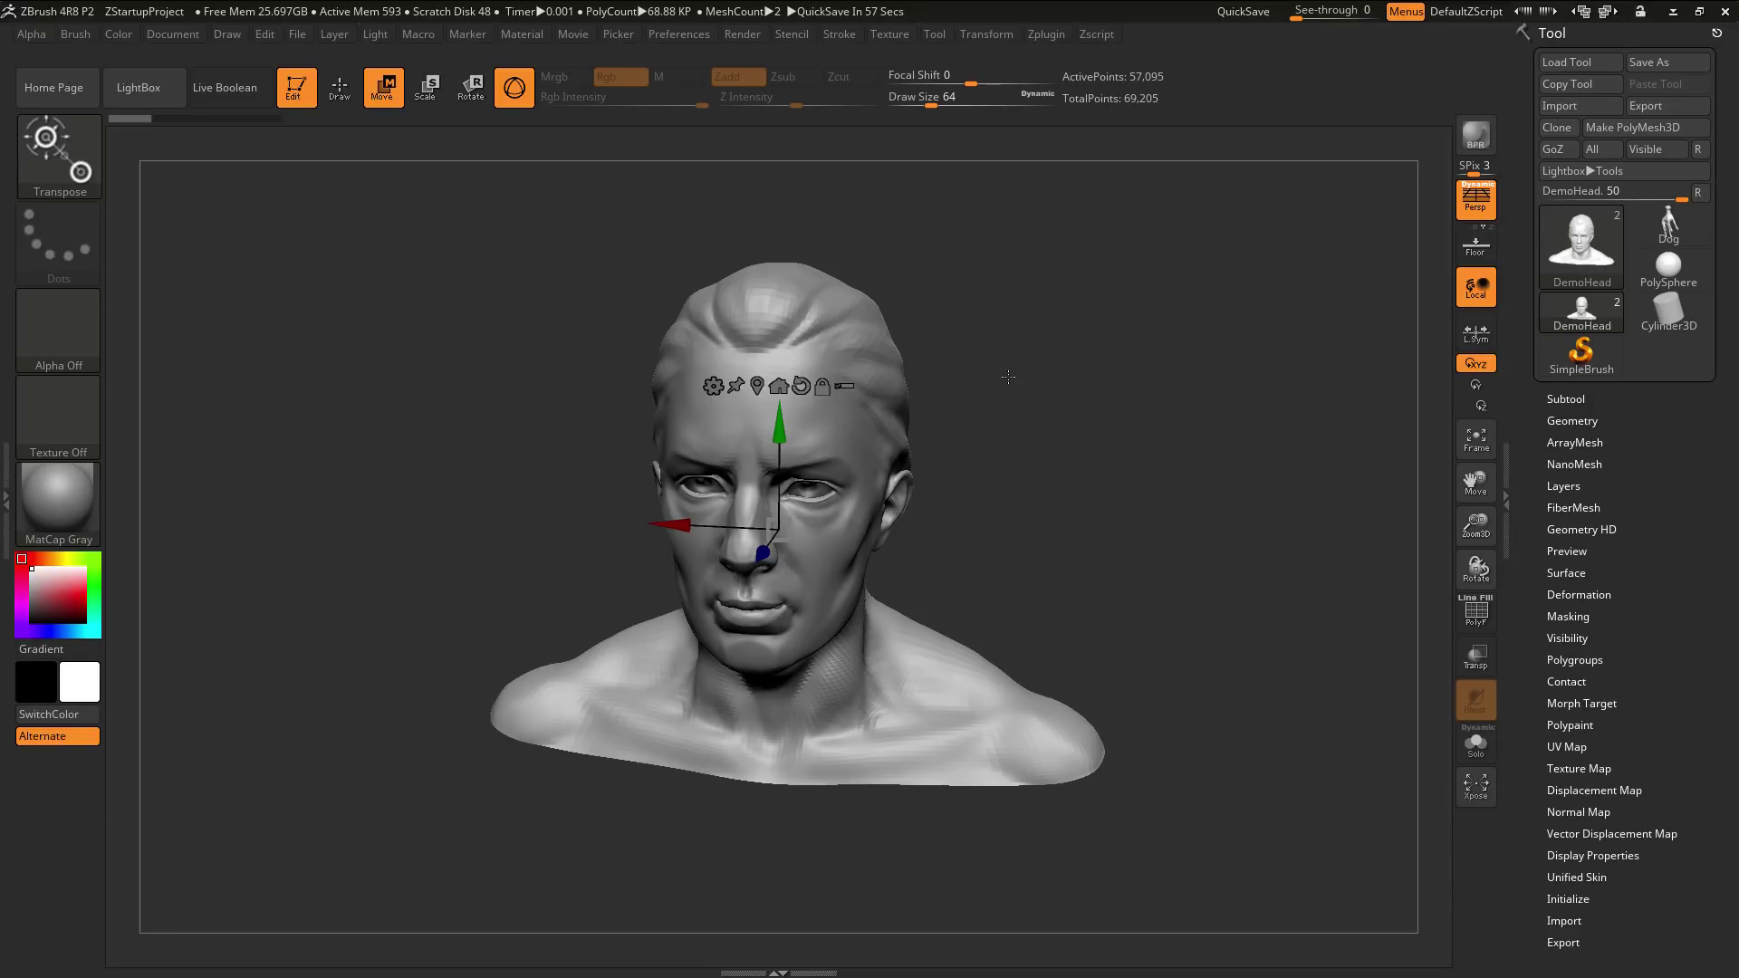
Store the current hotkeys in Preferences > Hotkeys, then reopen Zplugin to the Gizmo Swapper buttons.
{"action": "left_click", "coordinate": [674, 34]}
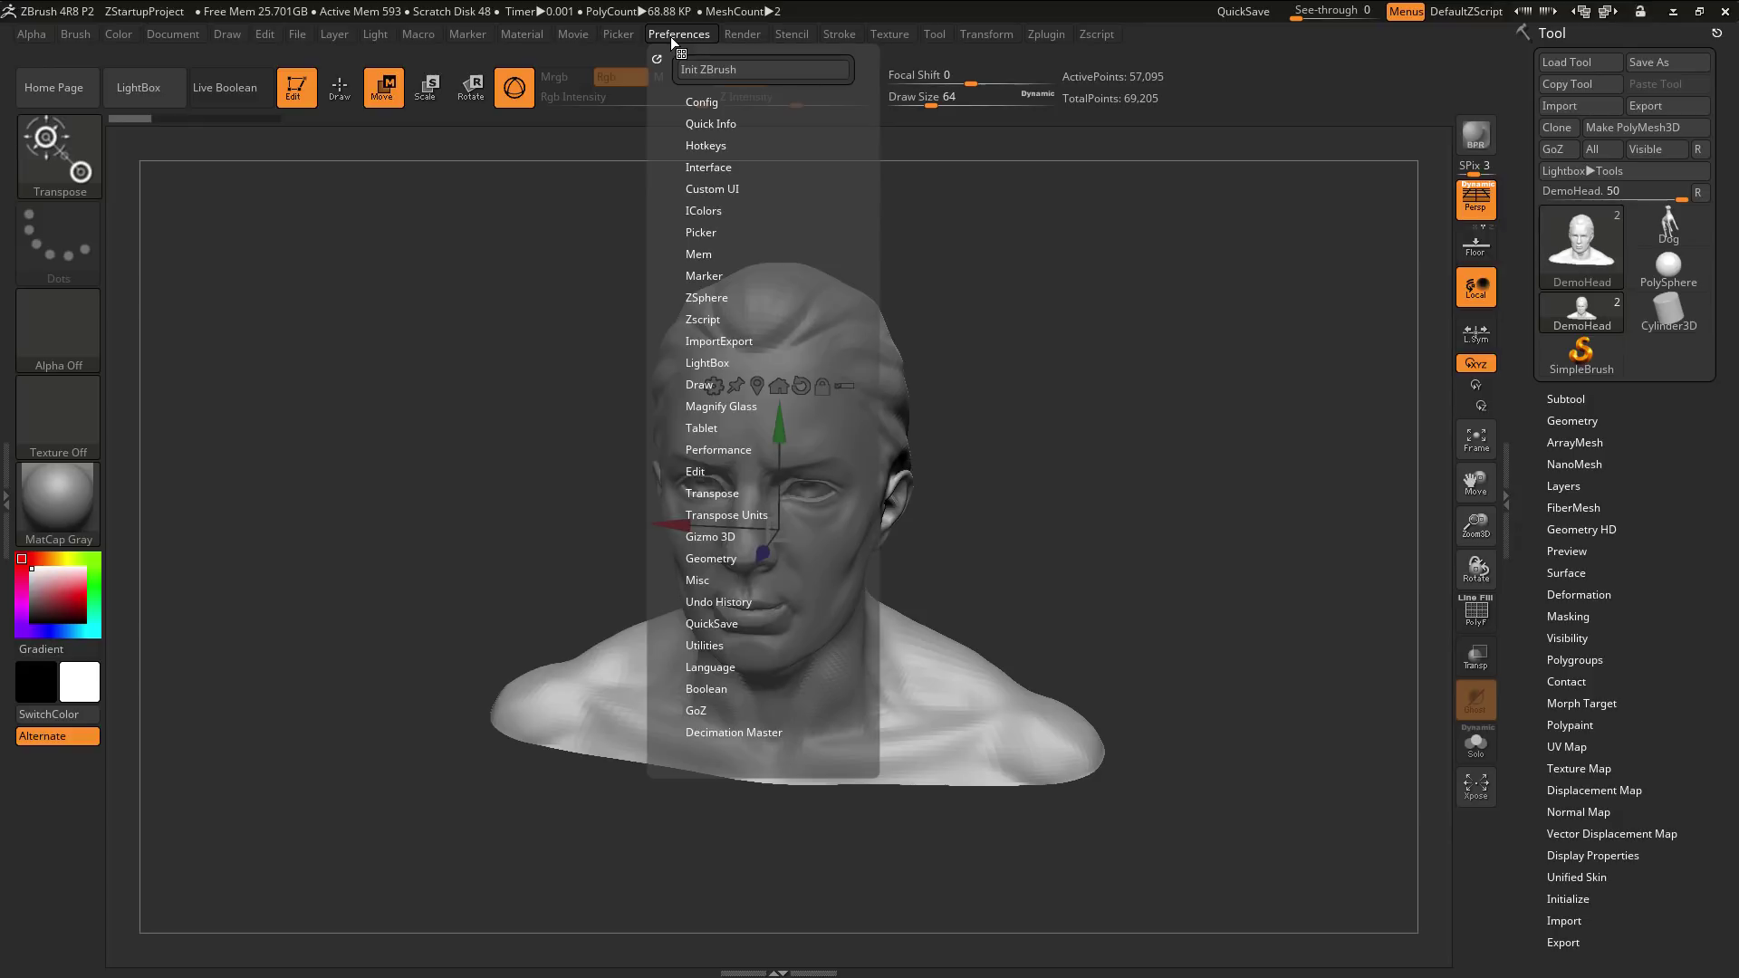
{"action": "left_click", "coordinate": [706, 145]}
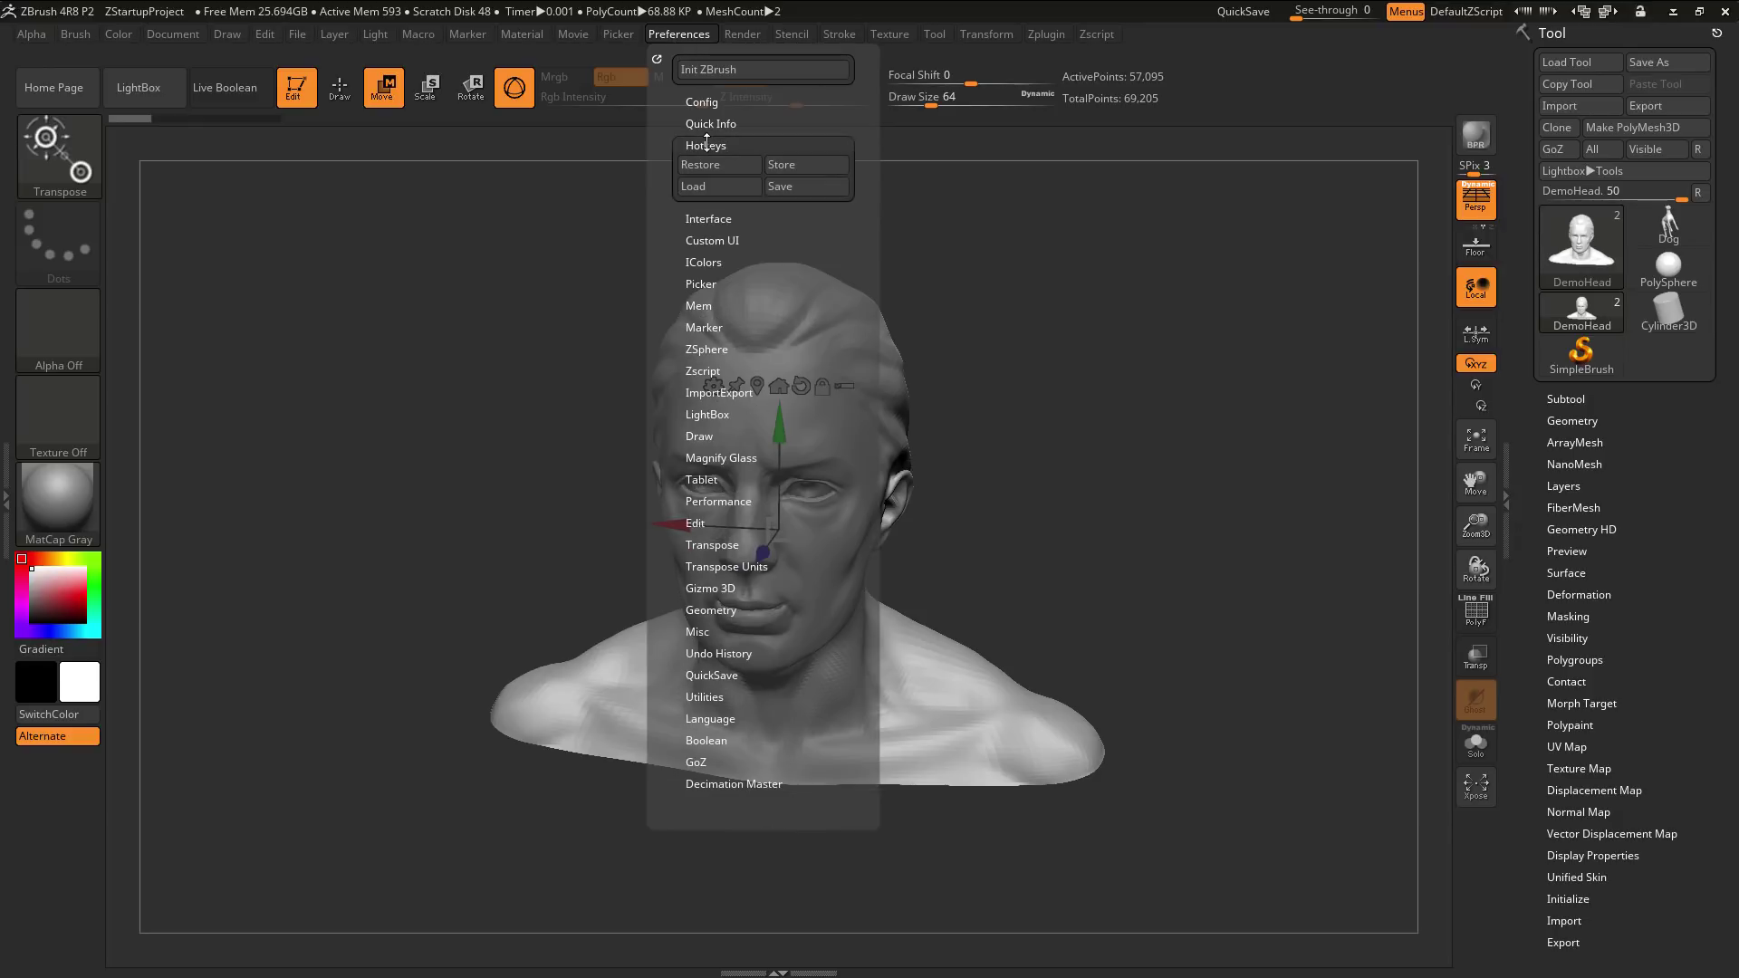
{"action": "left_click", "coordinate": [797, 166]}
{"action": "left_click", "coordinate": [1049, 34]}
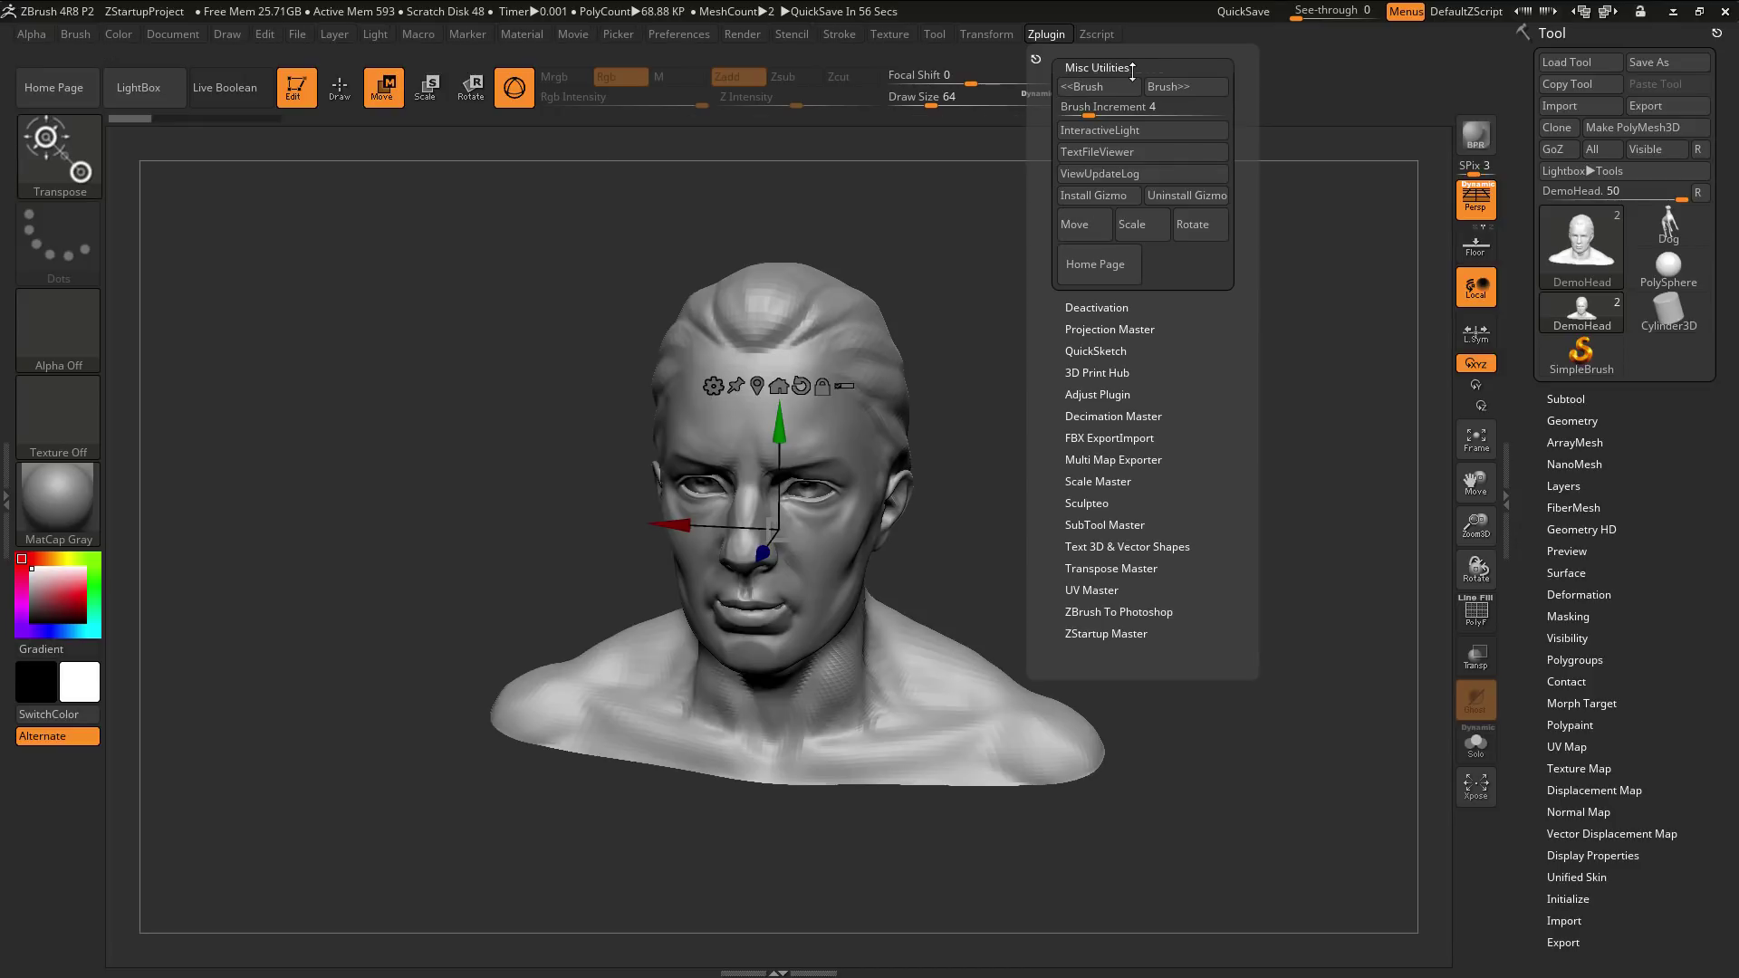
Uninstall the Gizmo Swapper and confirm W, E and R now show the combined gizmo.
{"action": "left_click", "coordinate": [1193, 197]}
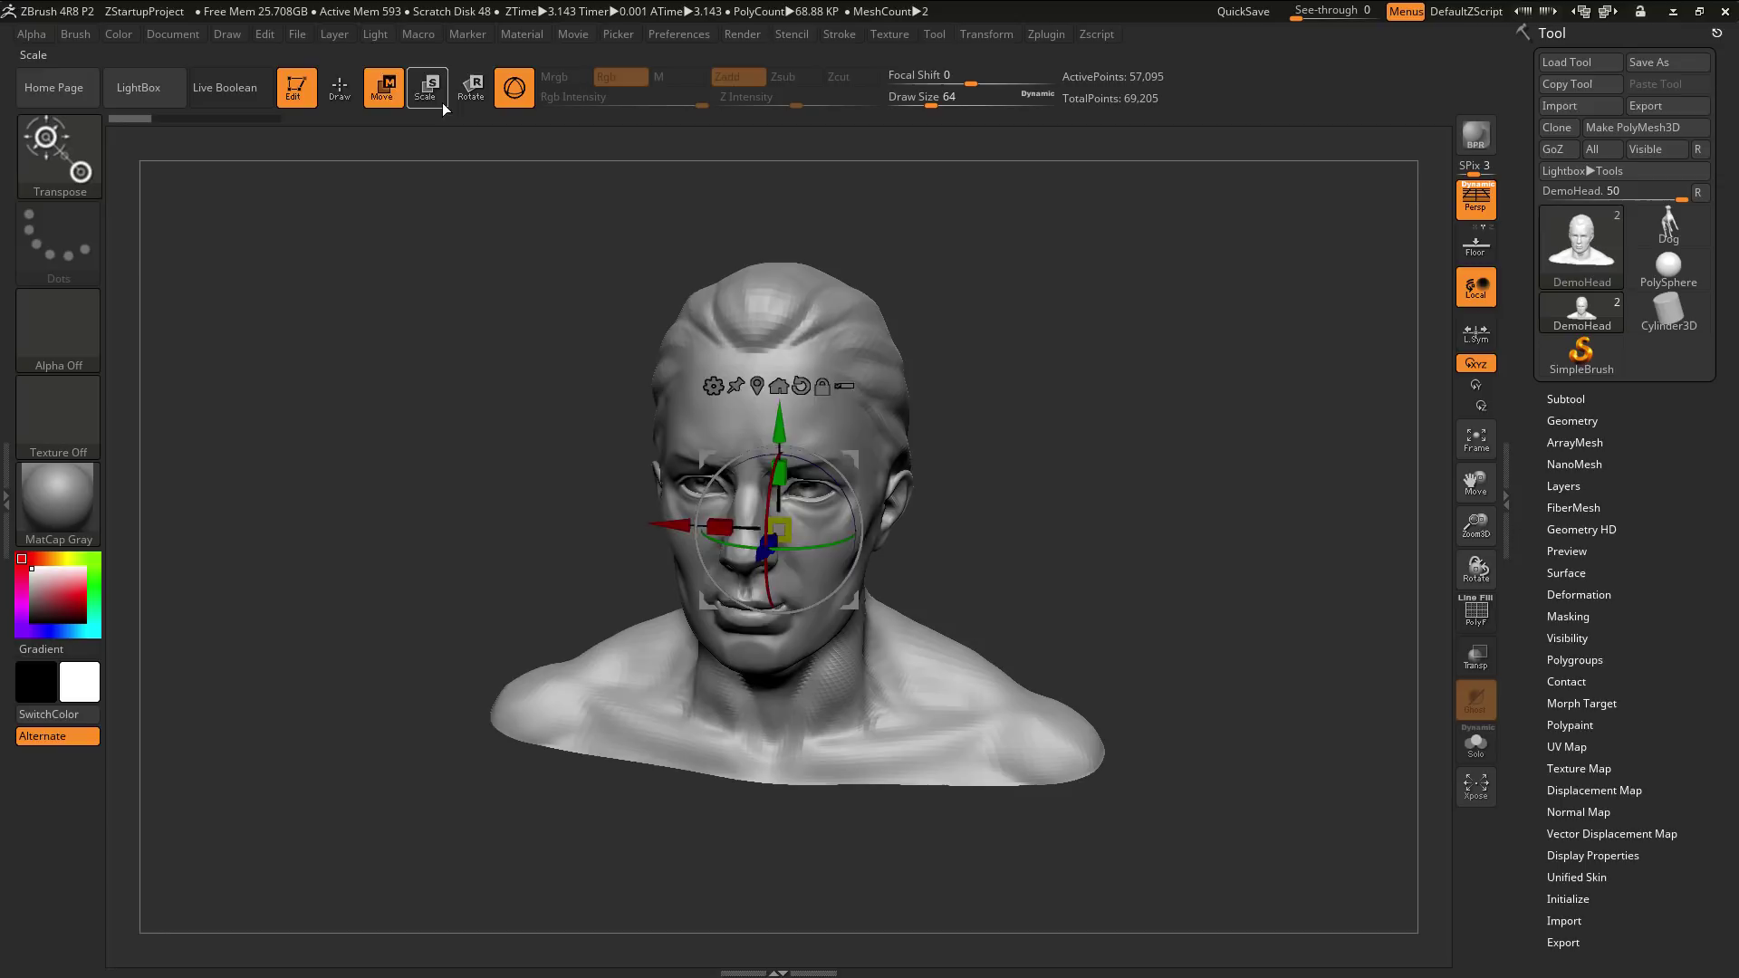
{"action": "key", "text": "r"}
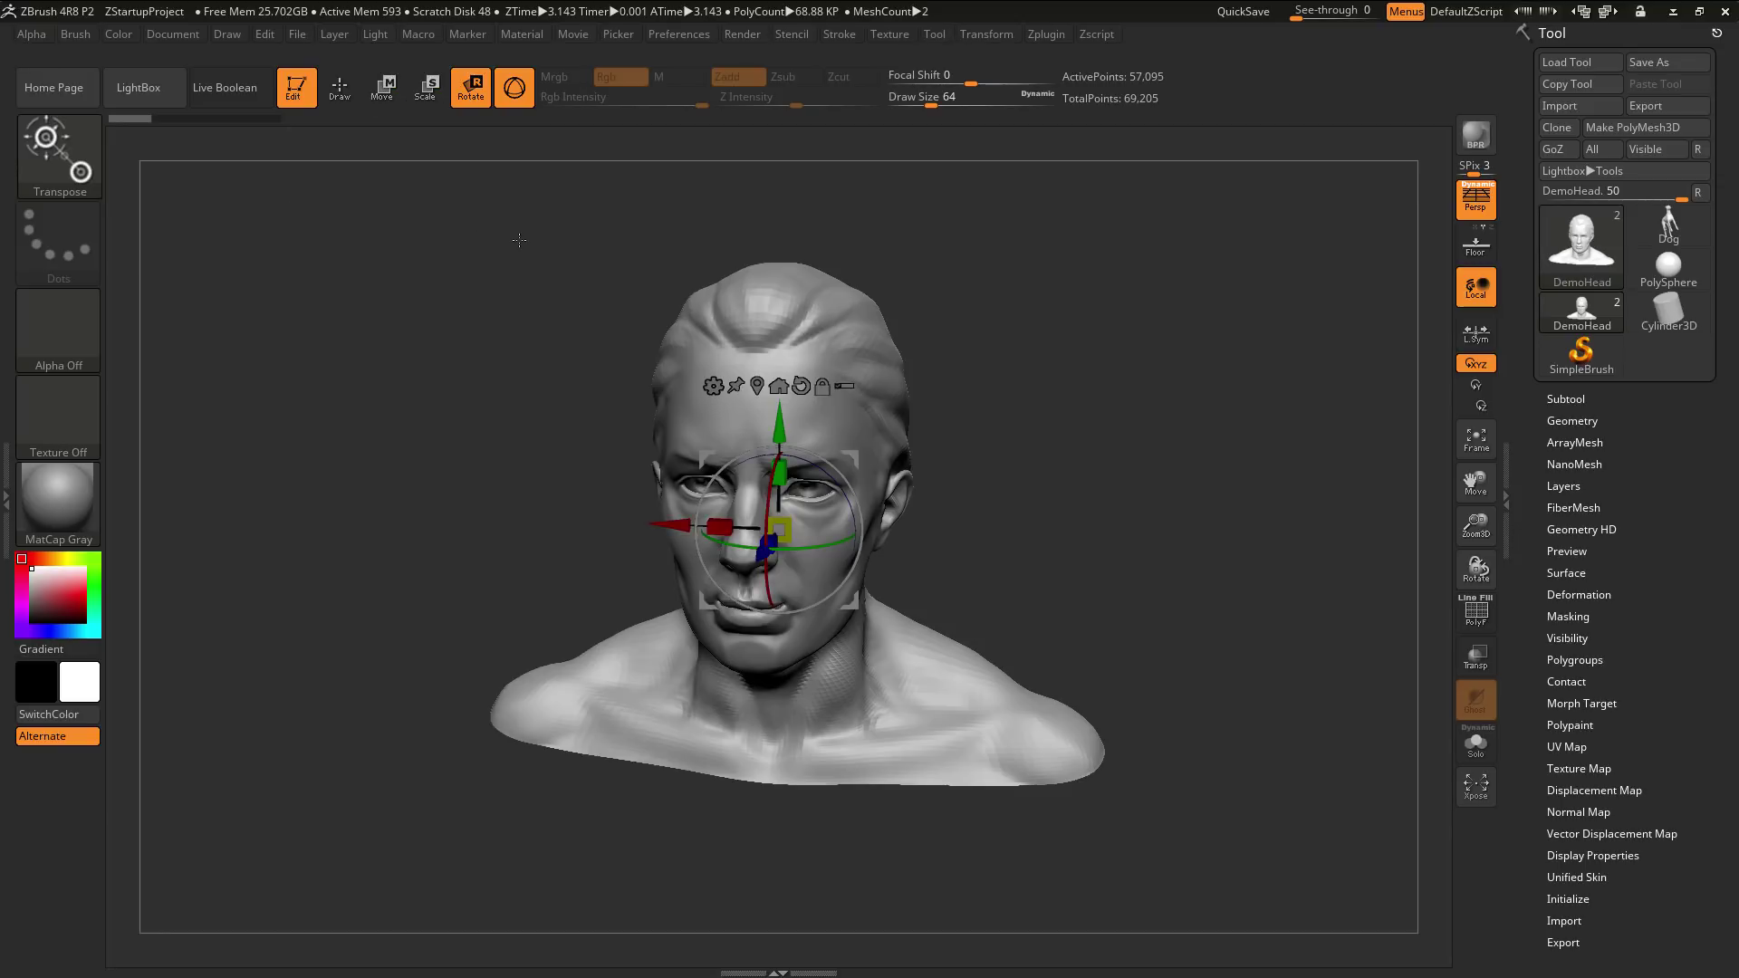
{"action": "key", "text": "w"}
{"action": "key", "text": "e"}
{"action": "key", "text": "r"}
{"action": "key", "text": "w"}
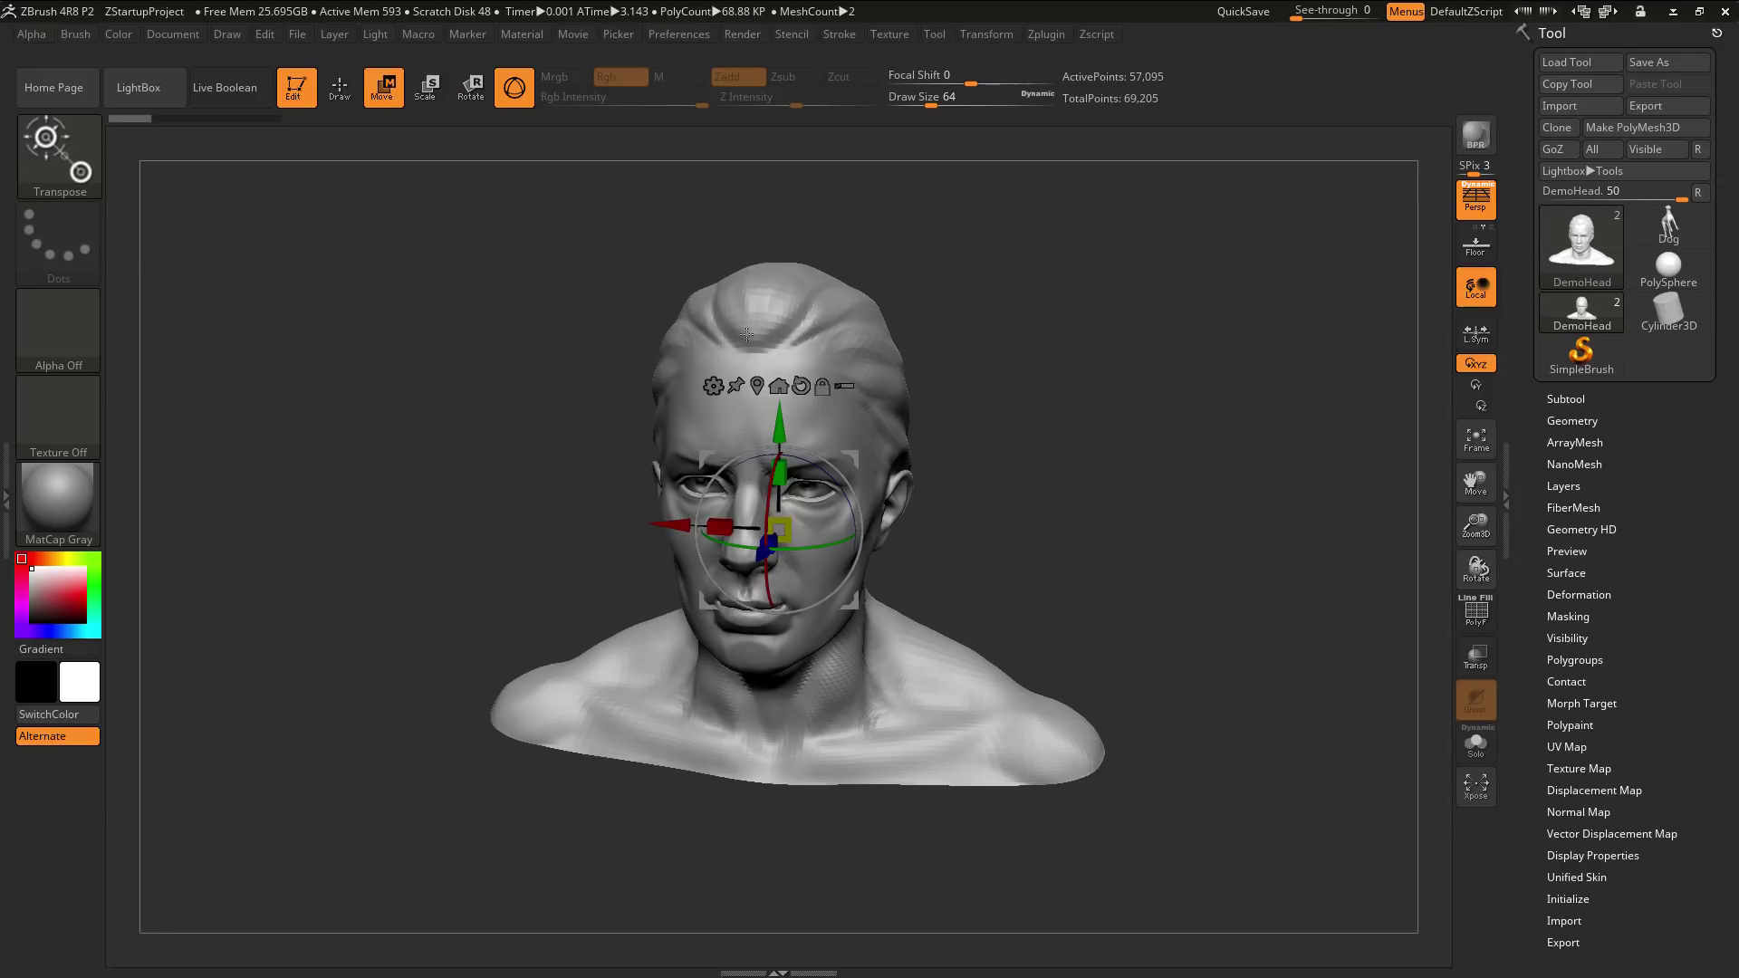